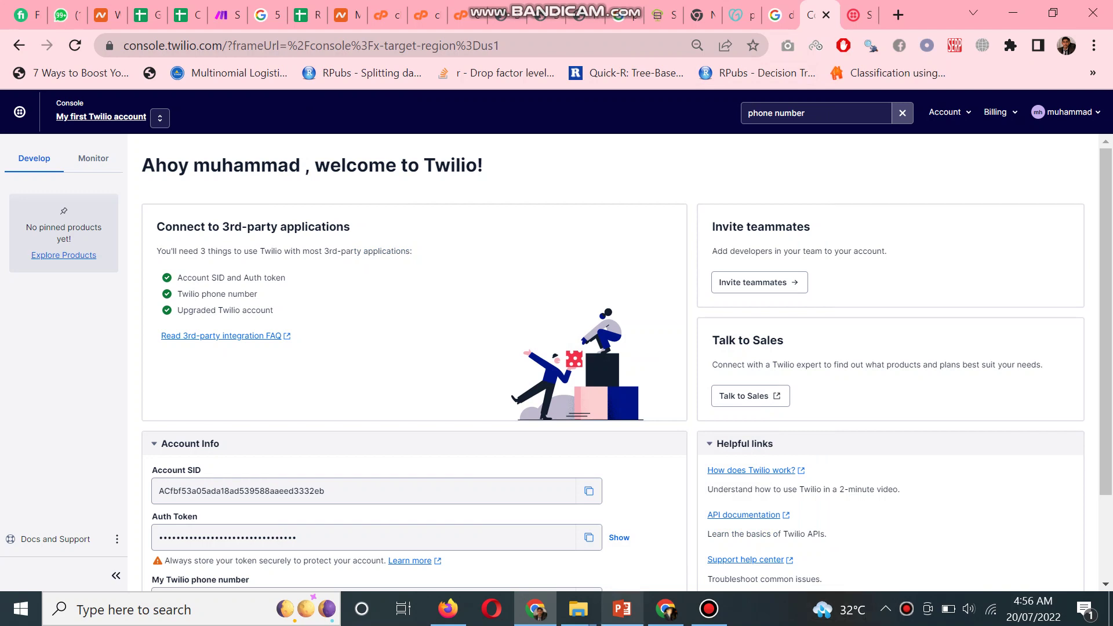
Search the Console for 'studio' and open Studio in a new tab.
click(622, 609)
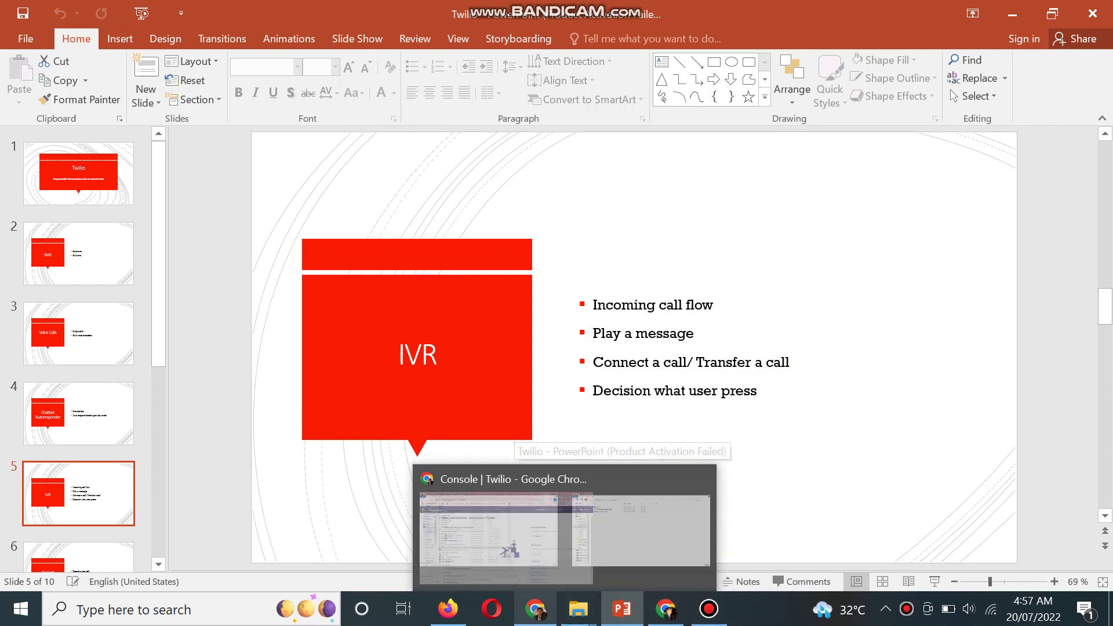
click(537, 608)
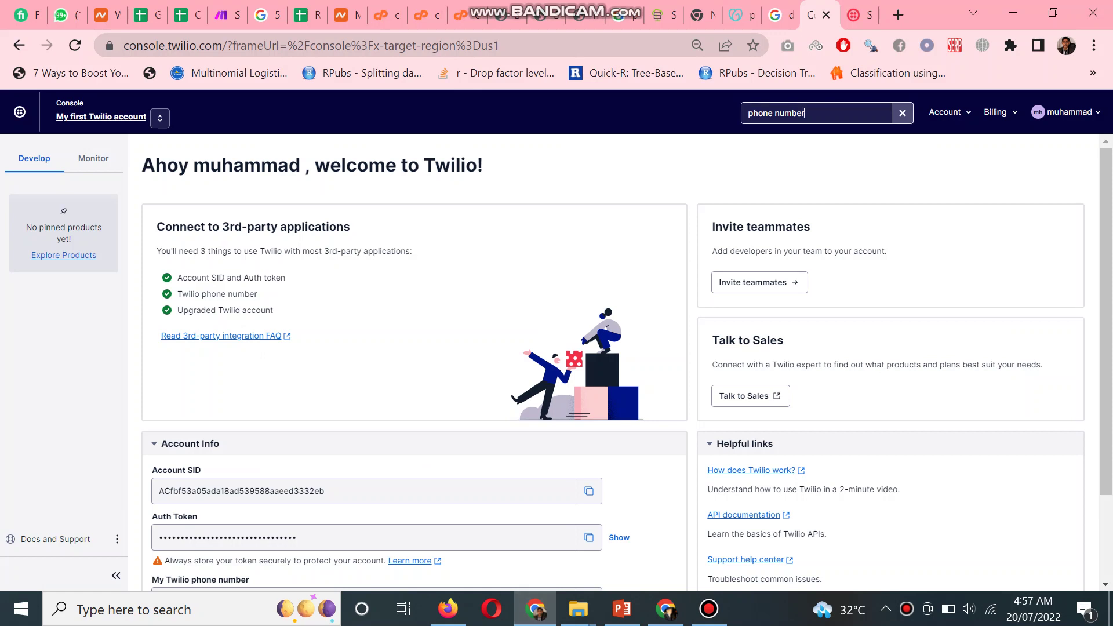
key(BackSpace)
key(BackSpace)
key(BackSpace)
key(BackSpace)
key(BackSpace)
key(BackSpace)
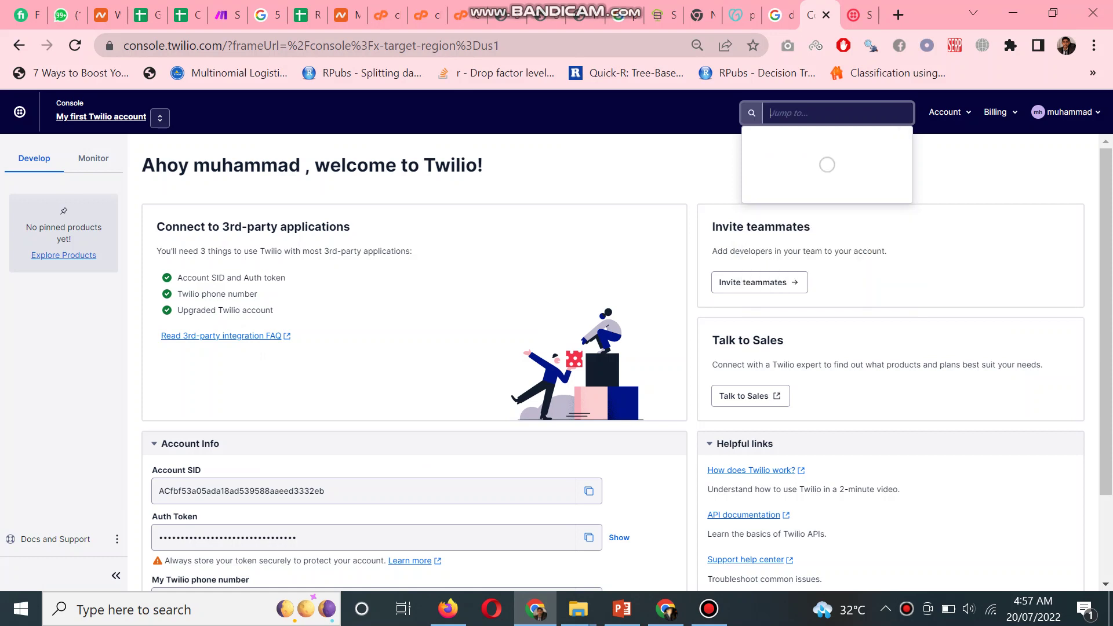
text(studio)
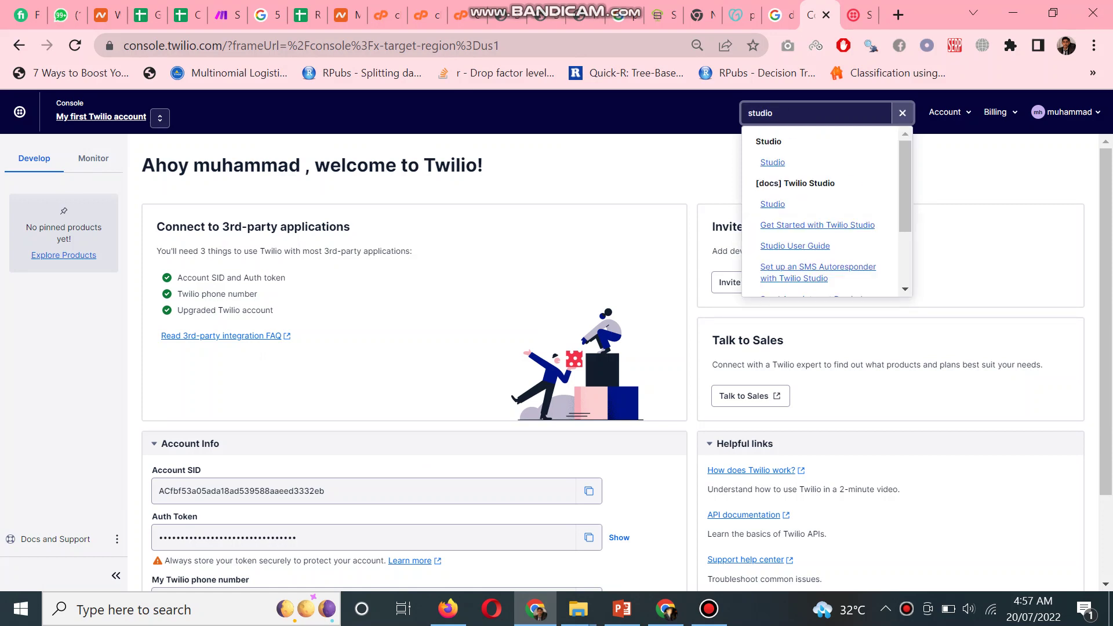
right_click(772, 162)
click(852, 174)
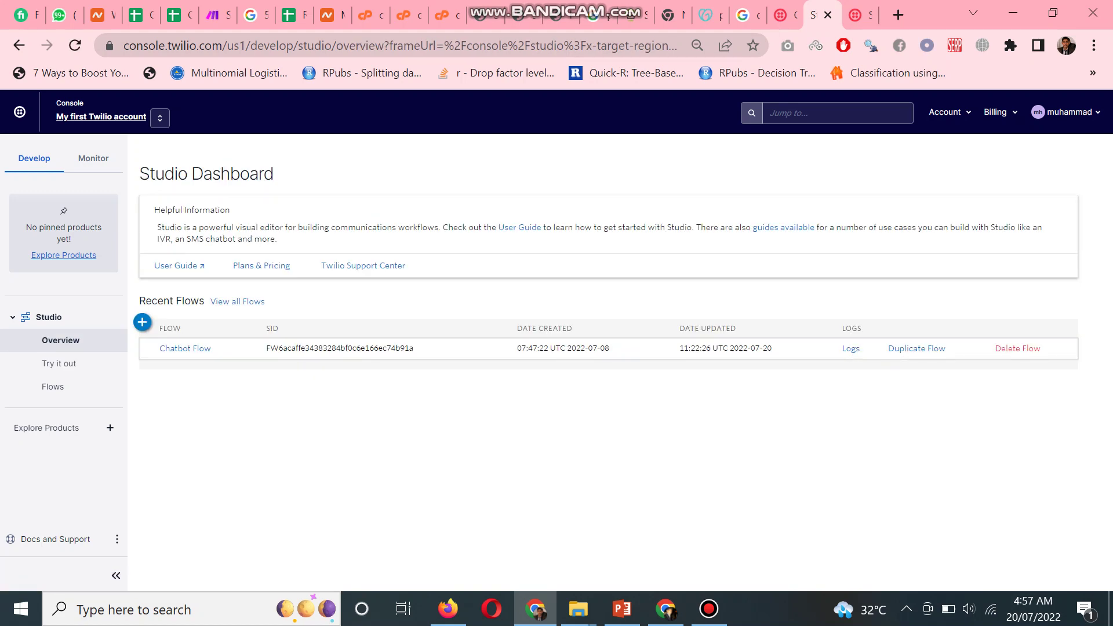
Open Chatbot Flow, pan to the Trigger, and move send_and_reply_1 further left.
click(184, 348)
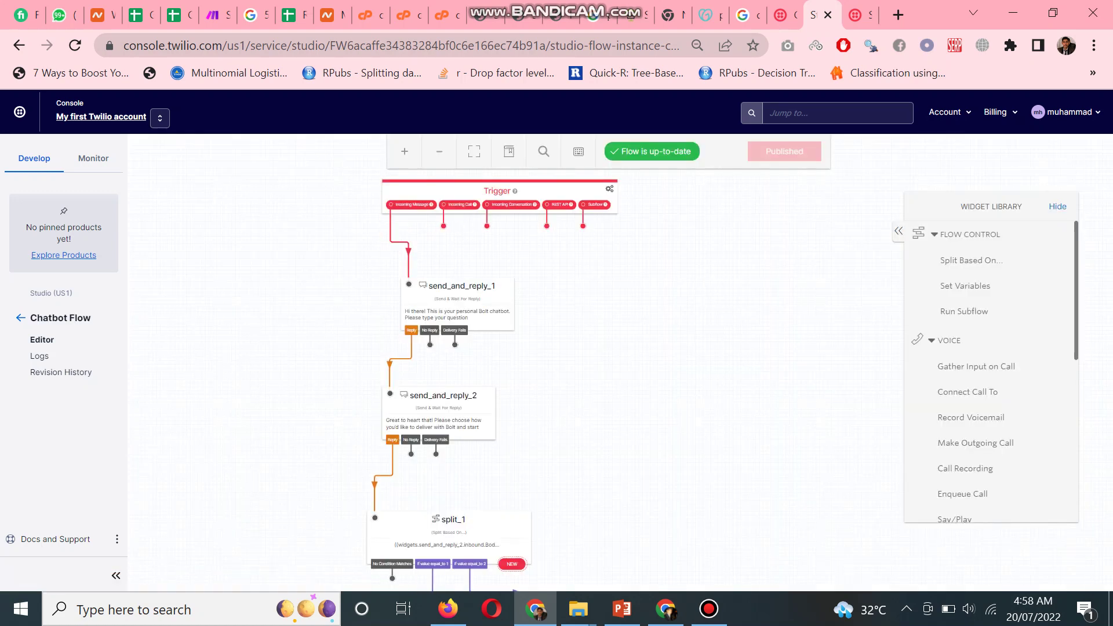
scroll(488, 347, up, 2)
scroll(487, 348, down, 4)
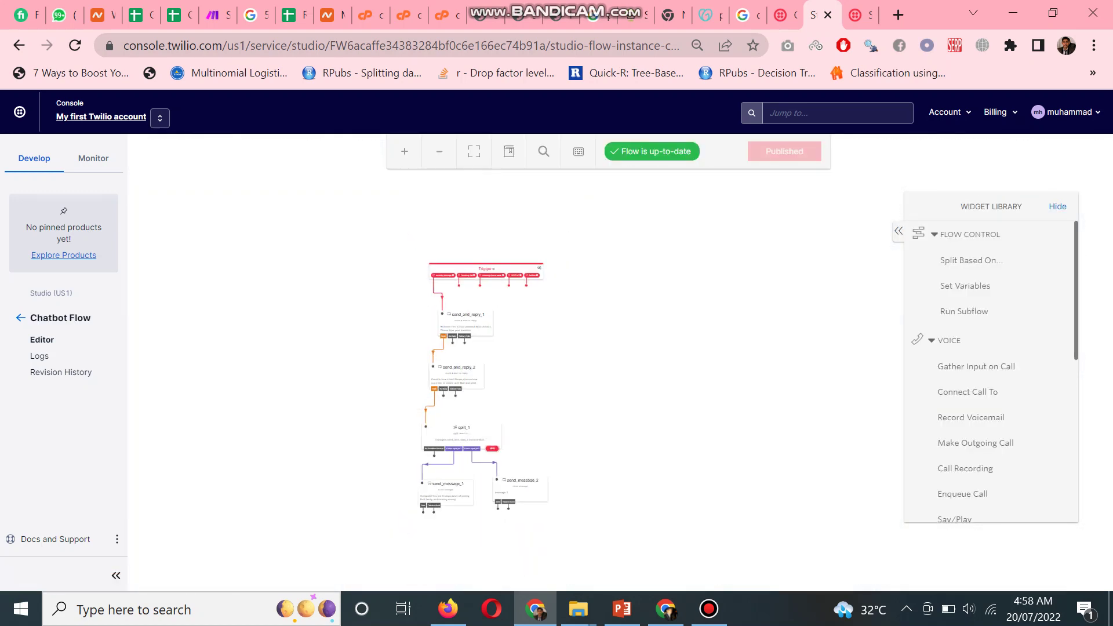
scroll(487, 347, up, 1)
scroll(991, 418, down, 5)
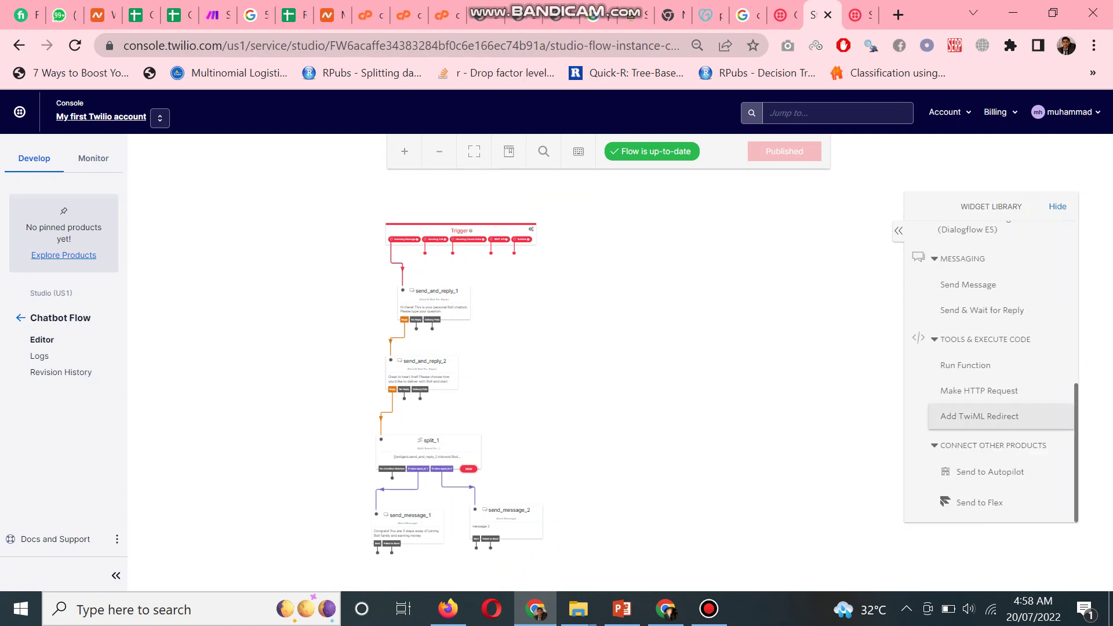
scroll(991, 391, up, 1)
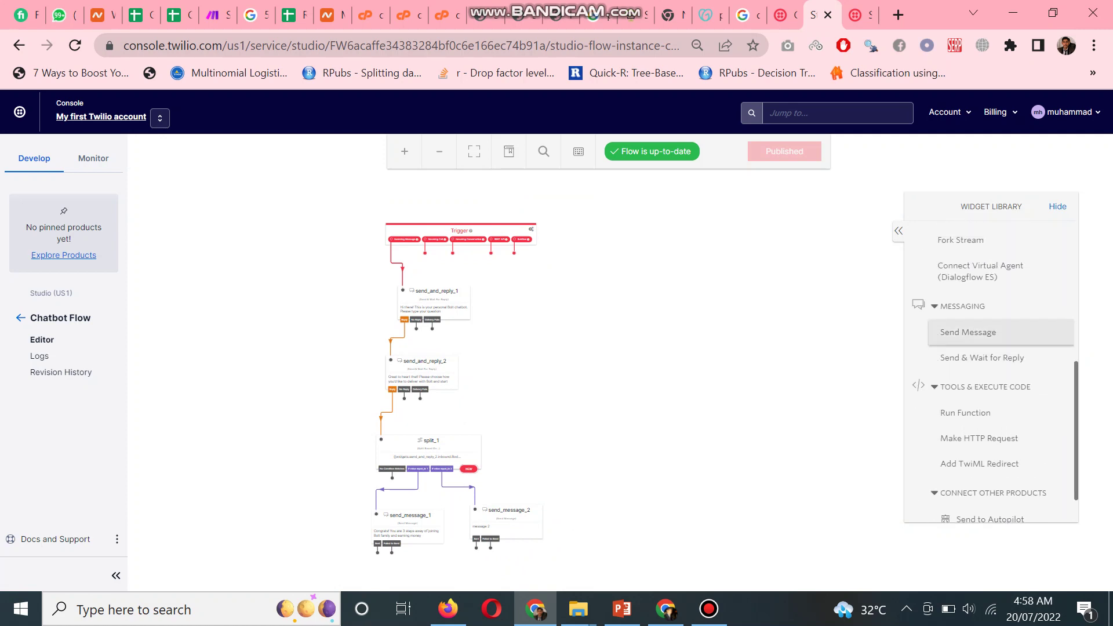
scroll(434, 305, up, 3)
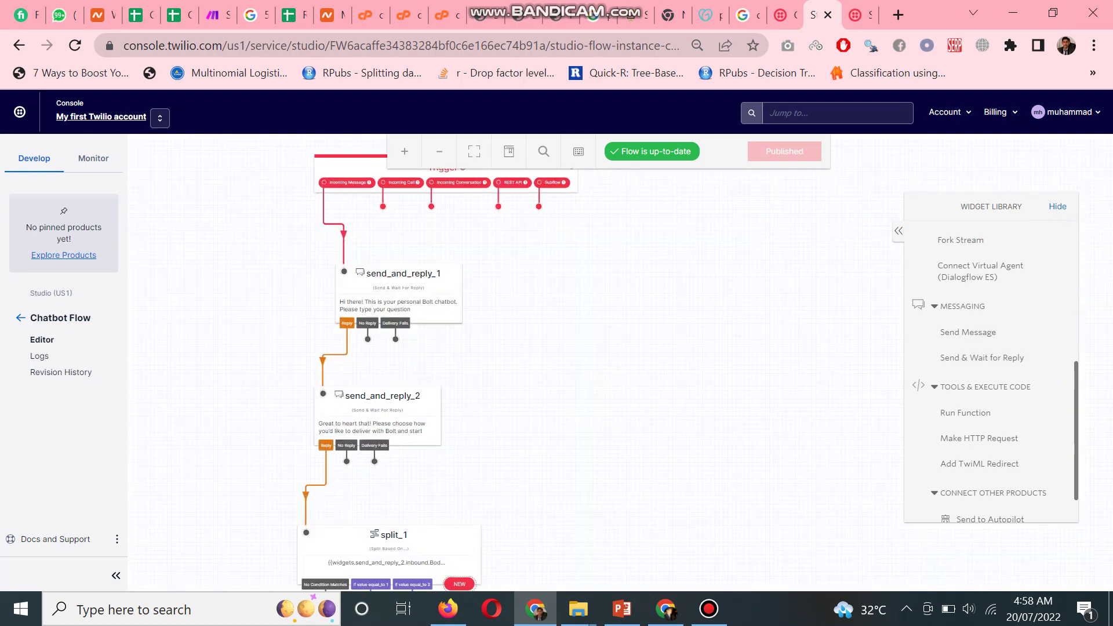
scroll(435, 305, up, 3)
drag(608, 305, 532, 362)
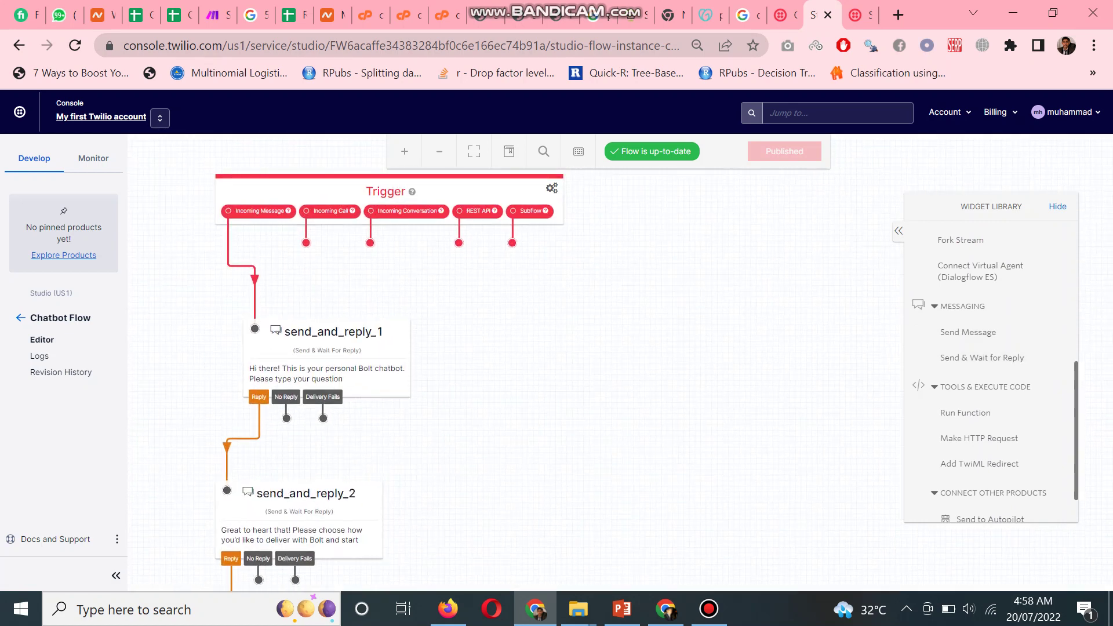
drag(333, 348, 205, 336)
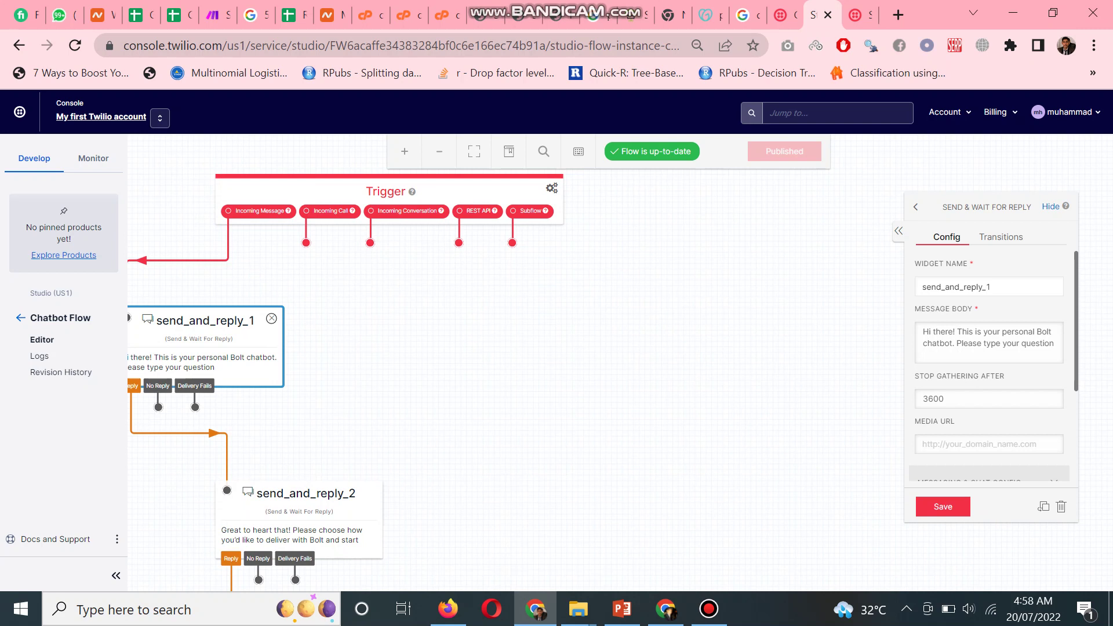
Add a Say/Play widget and connect the Incoming Call trigger to say_play_1.
click(943, 506)
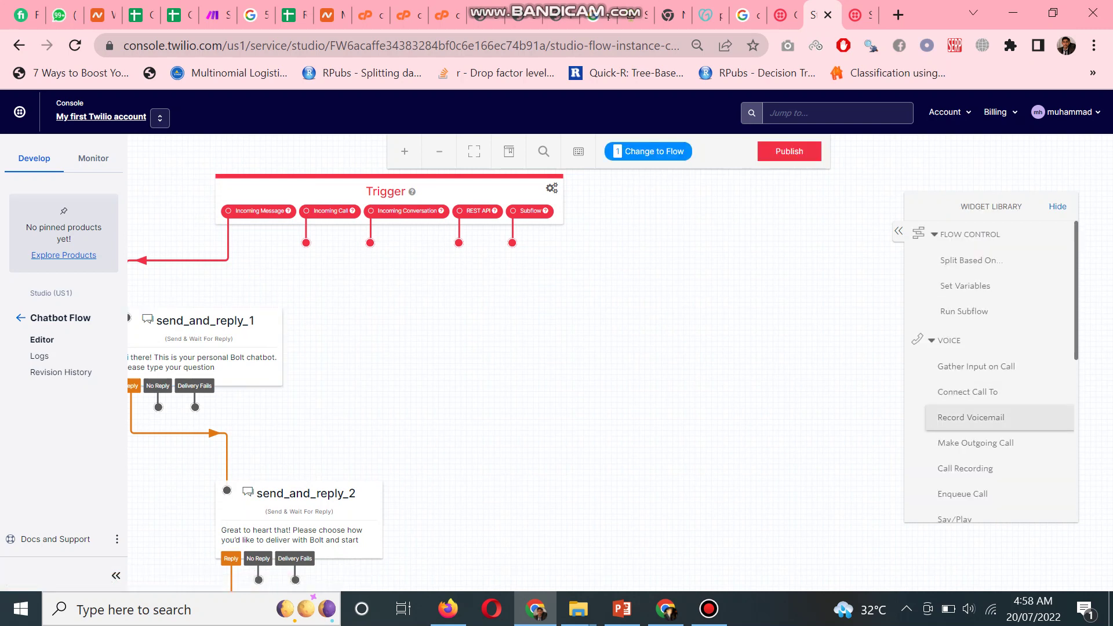
scroll(990, 417, down, 2)
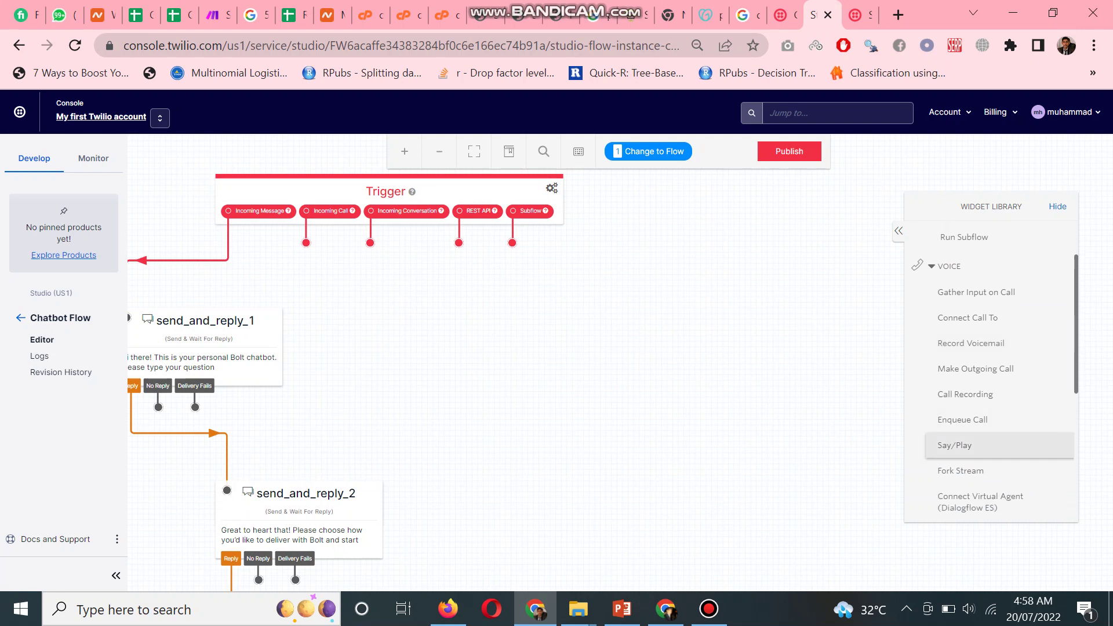
drag(954, 445, 482, 365)
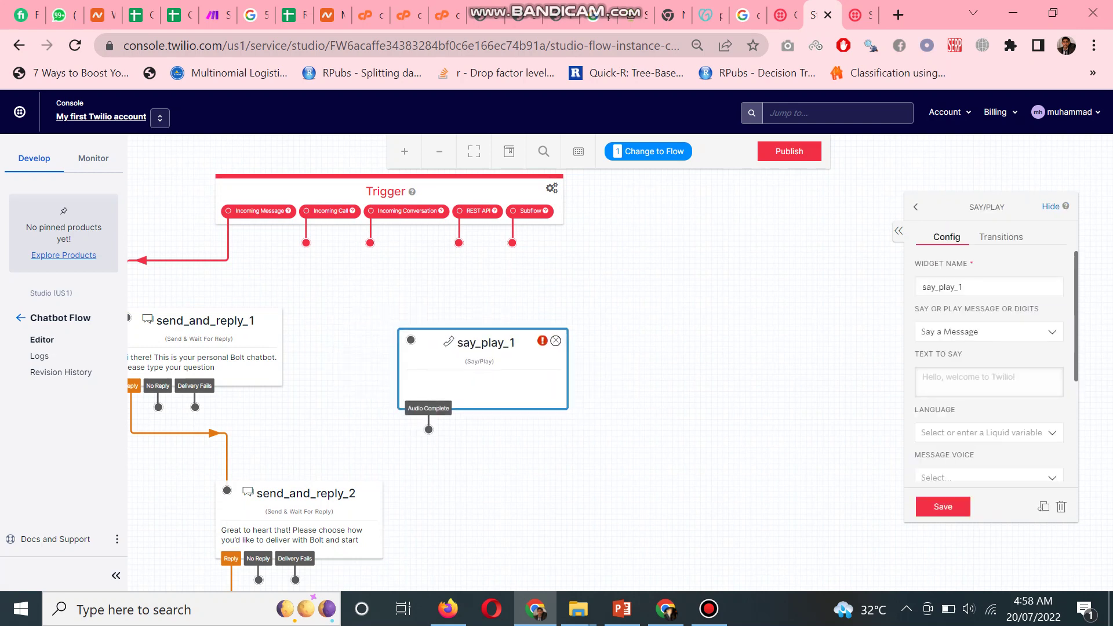
drag(306, 242, 409, 340)
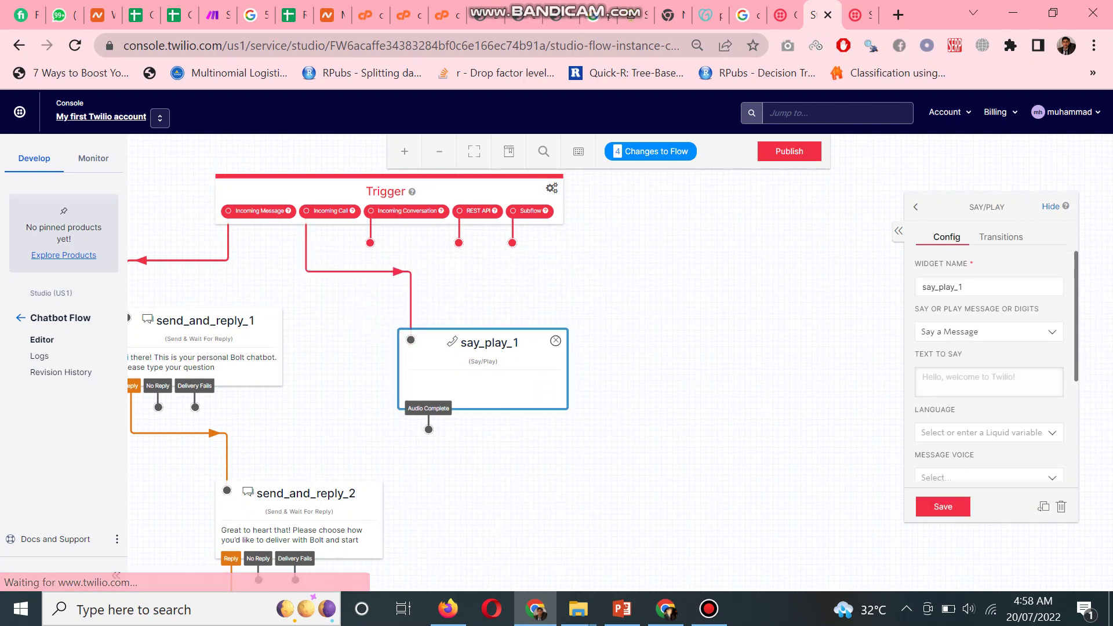
Type the welcome and connecting-to-agent greeting in Text to Say, fixing typos.
click(988, 376)
text(HI welcome to )
text(our websit)
text(e. )
text(W)
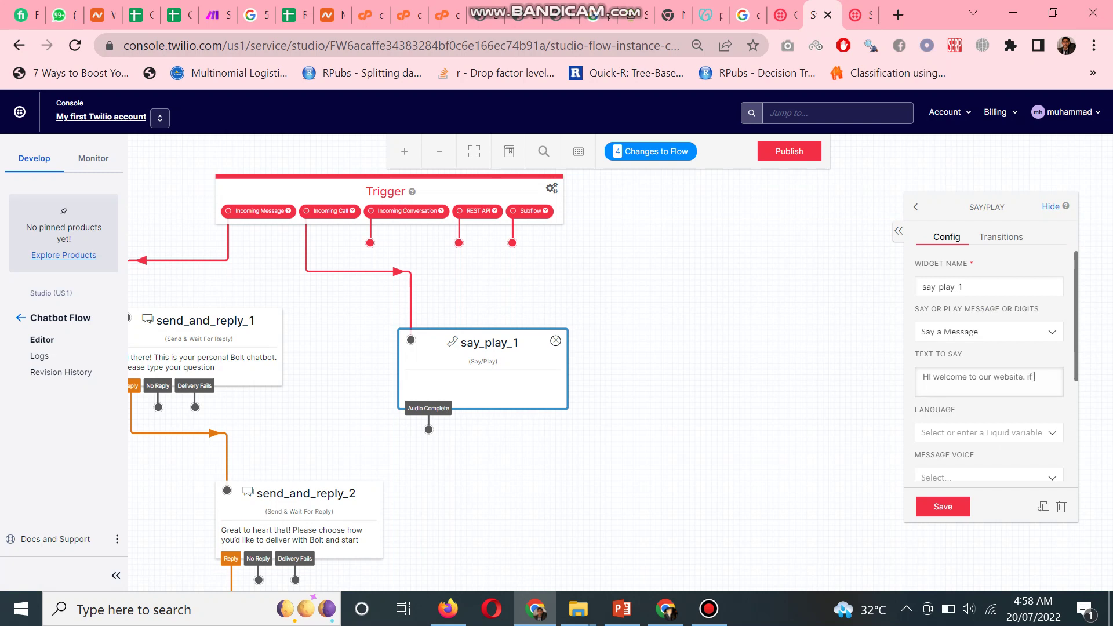
key(BackSpace)
text(we are co)
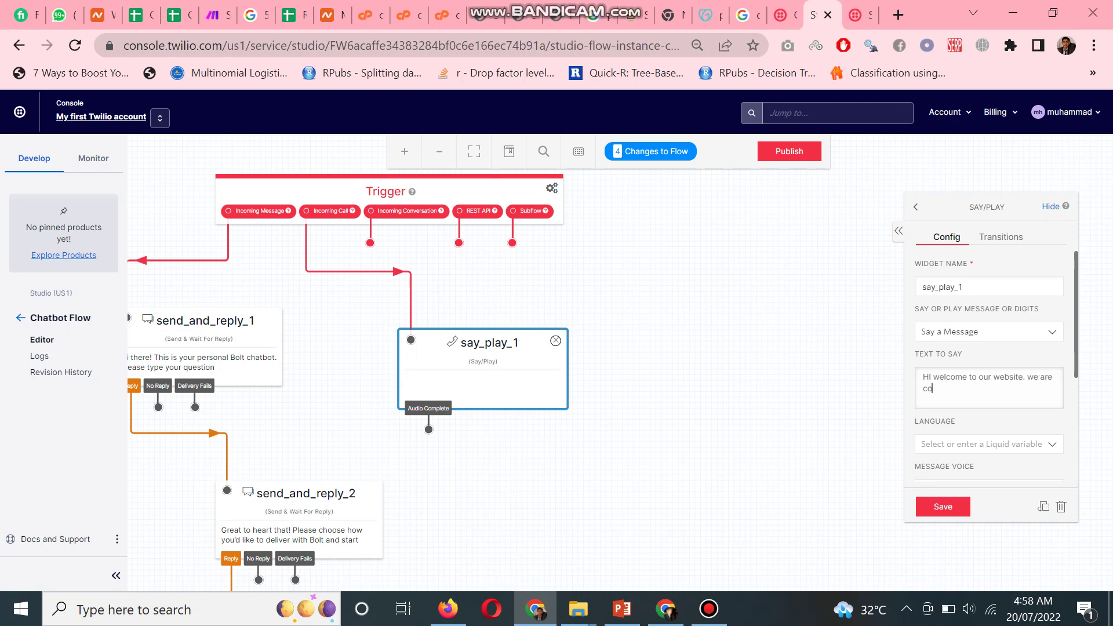
text(nnecting your all)
key(BackSpace)
key(BackSpace)
text(all in a bit with ou)
text(r agent)
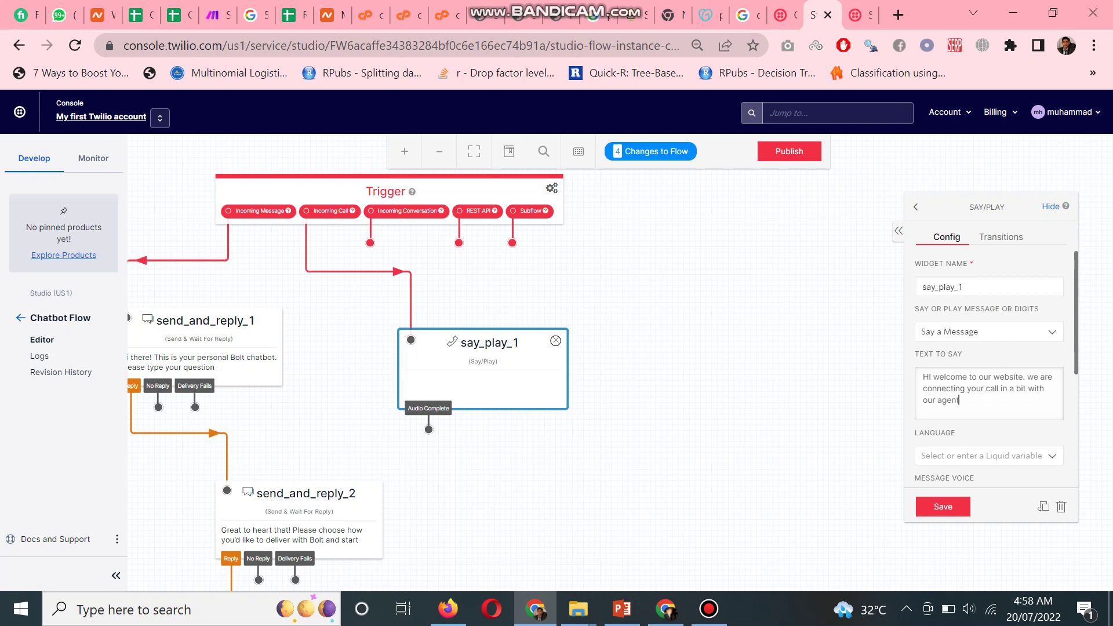
key(BackSpace)
text(t.)
scroll(988, 365, down, 3)
scroll(988, 366, up, 2)
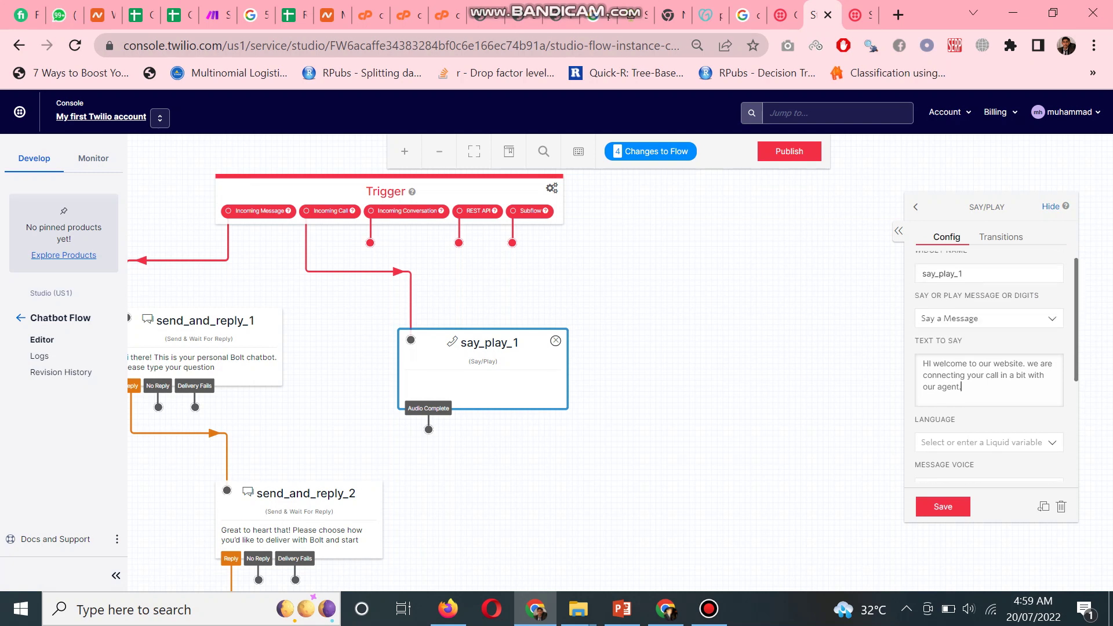
Try making say_play_1 play an audio file, opening Assets in a new tab.
click(988, 318)
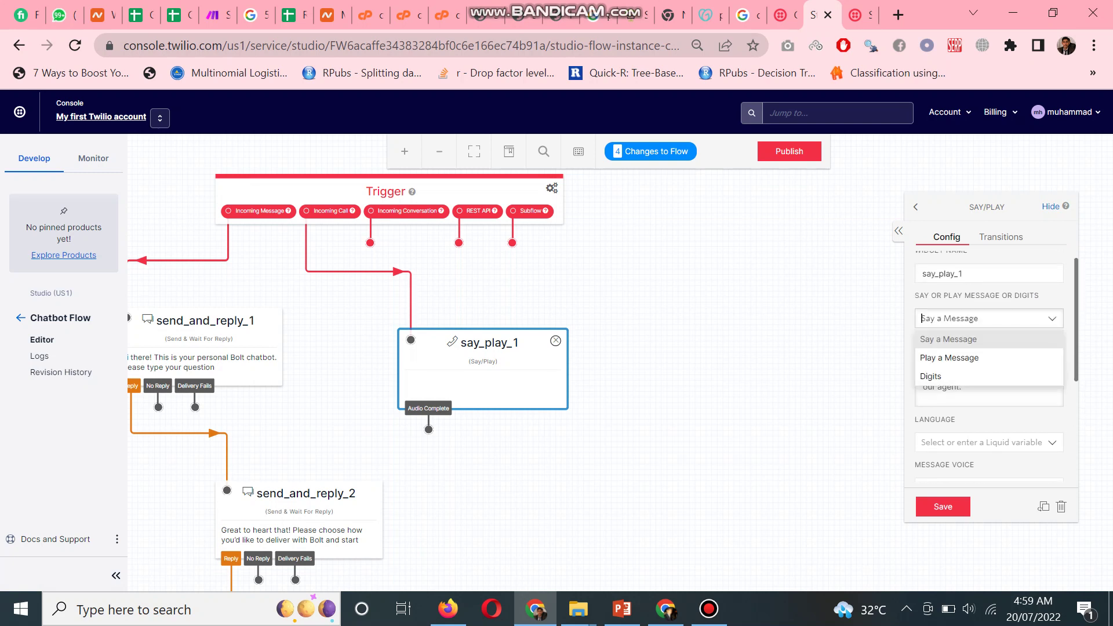
click(949, 358)
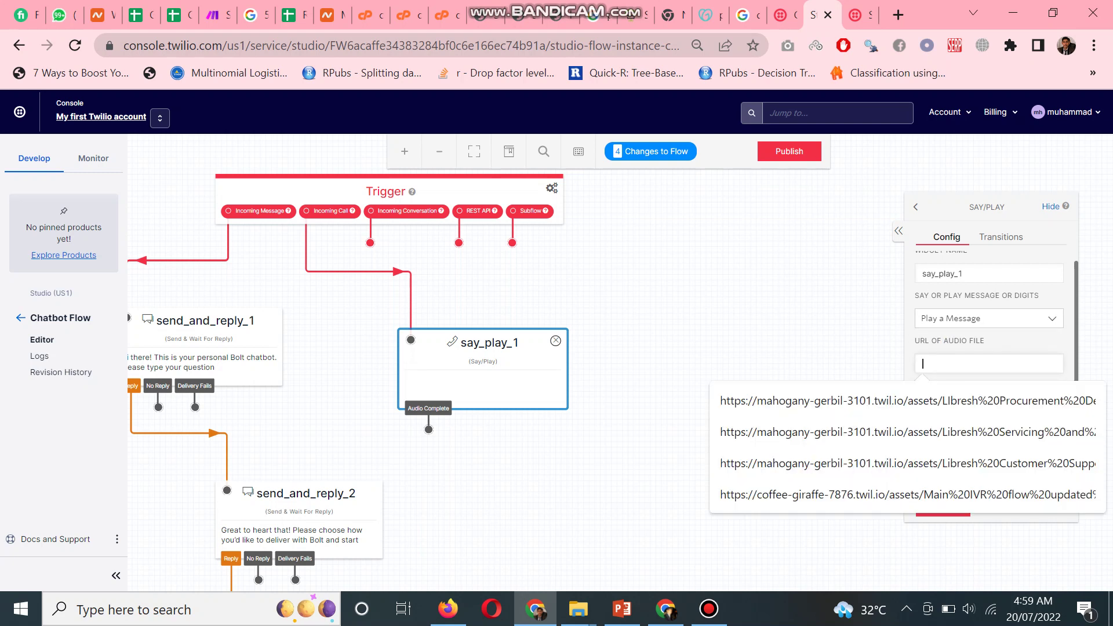
click(835, 113)
text(asset)
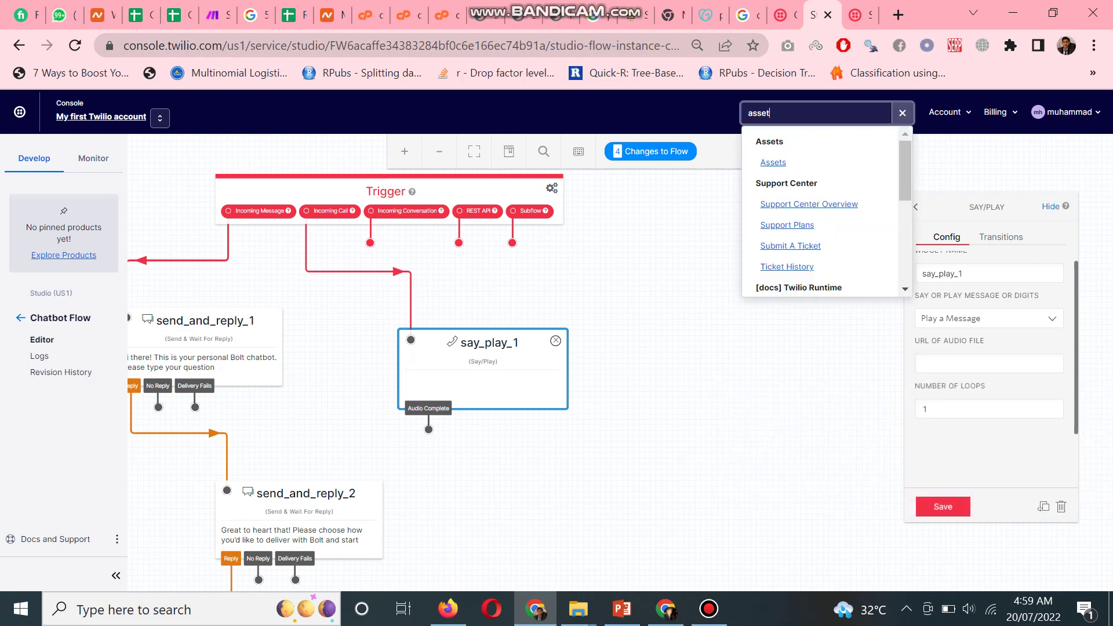
click(772, 162)
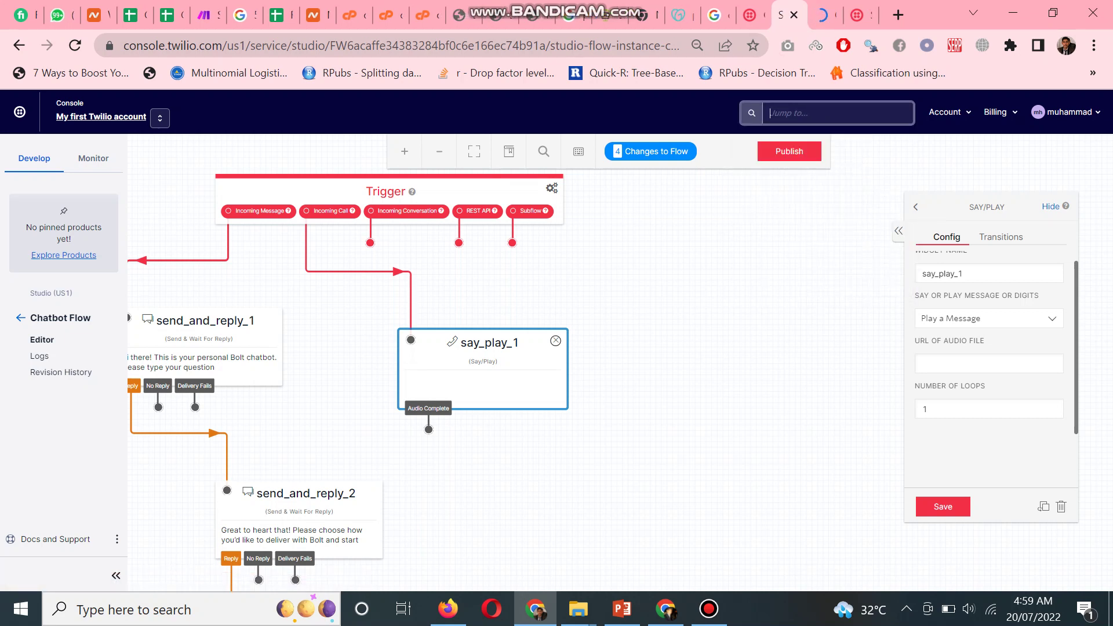
click(987, 362)
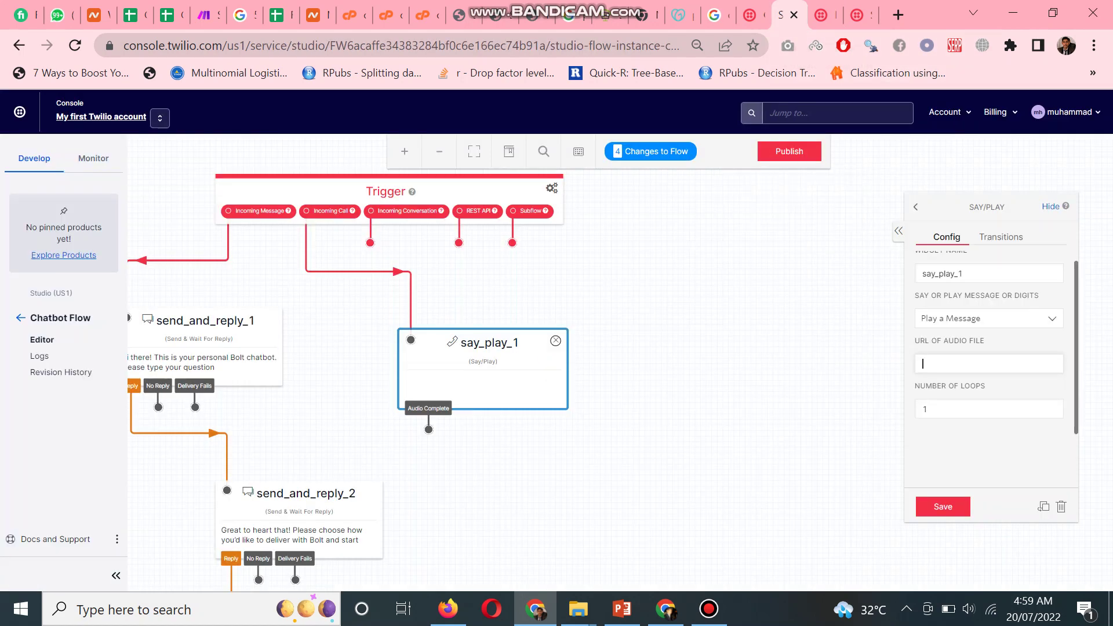
Set say_play_1 back to 'Say a Message' and review its language and voice options.
click(987, 318)
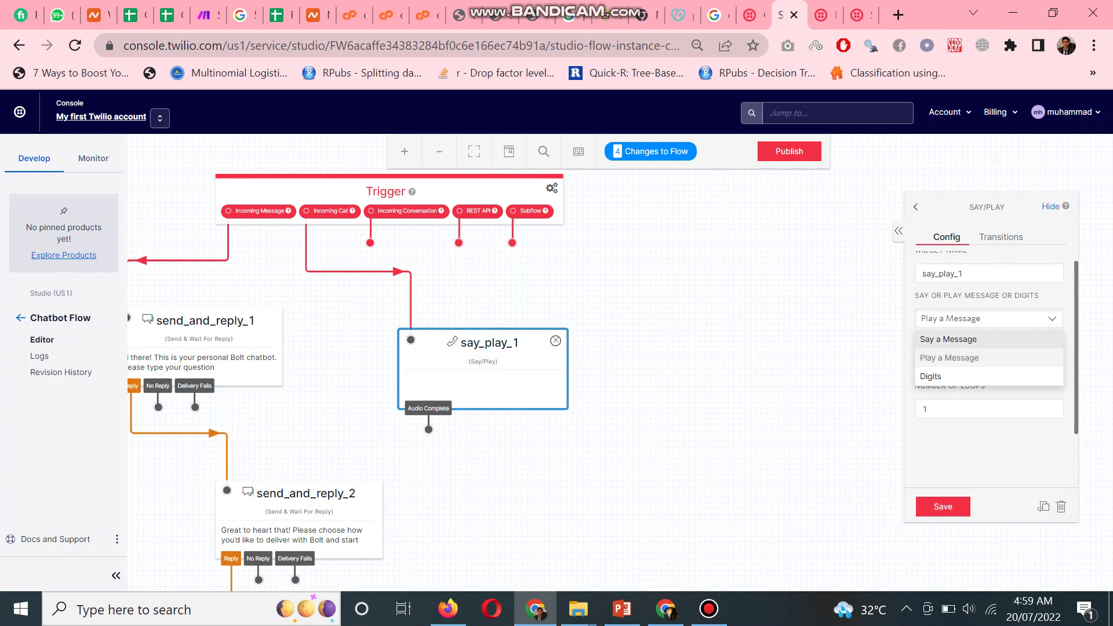
click(987, 339)
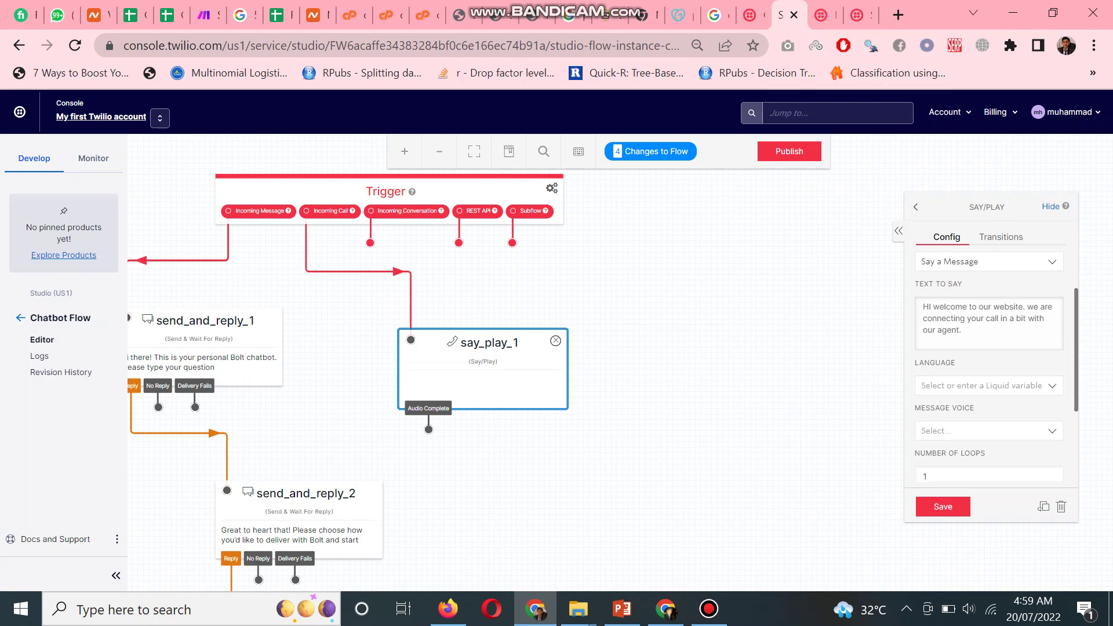
scroll(989, 374, down, 3)
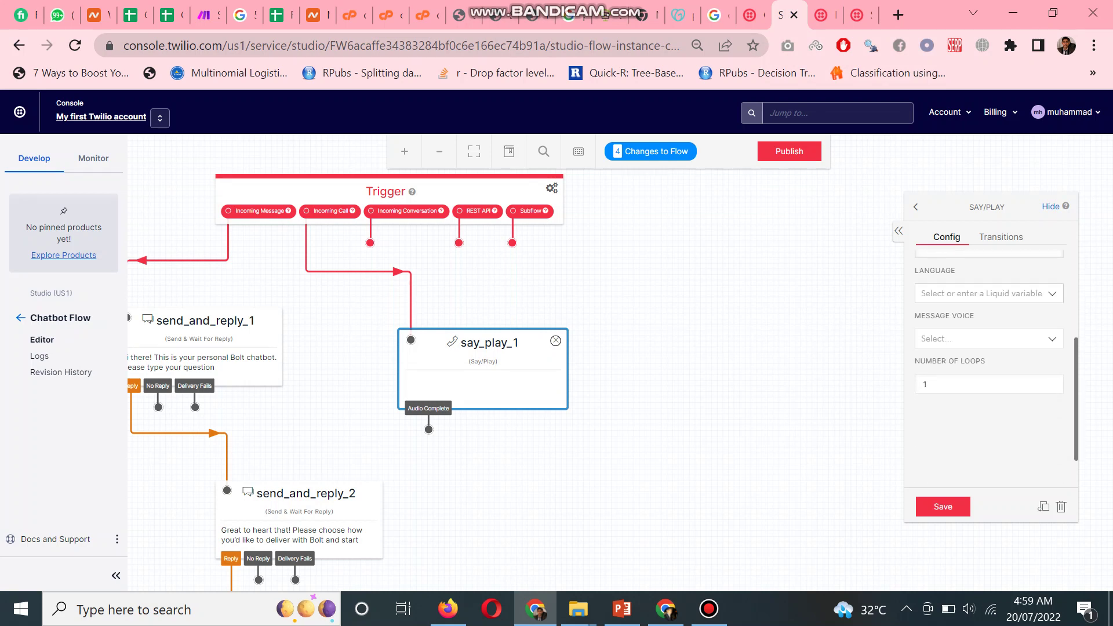
click(987, 294)
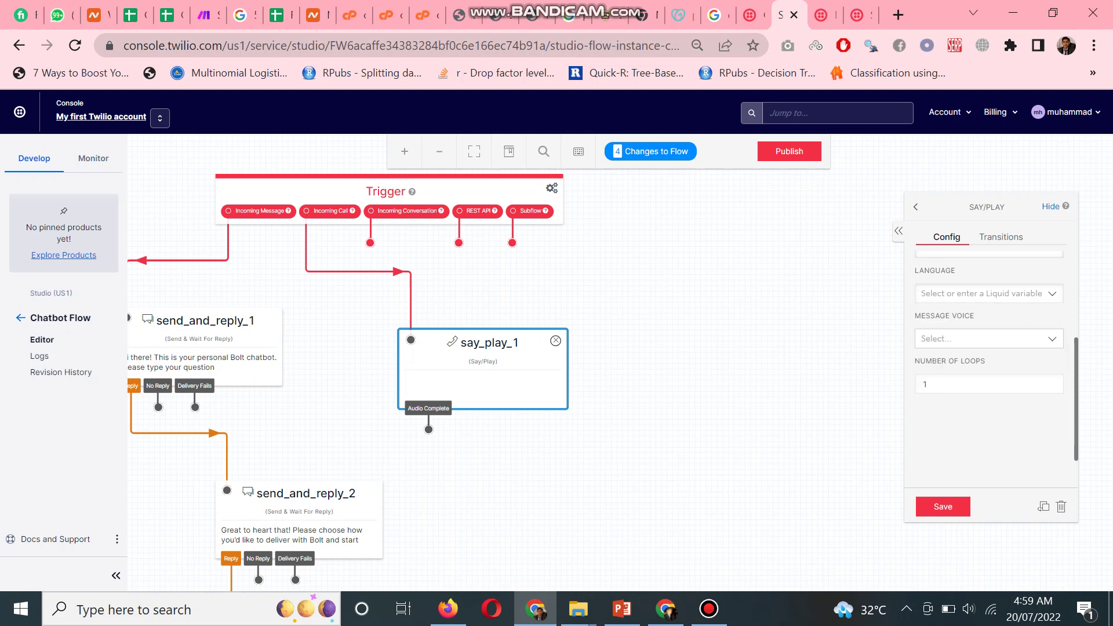
click(983, 338)
click(982, 339)
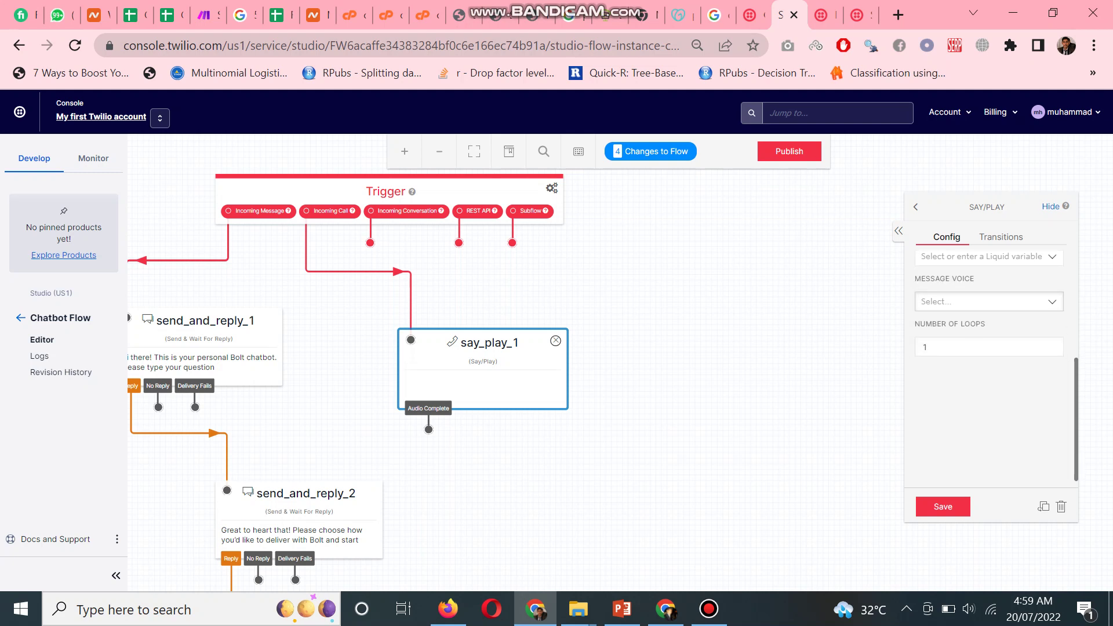
scroll(988, 374, up, 3)
scroll(988, 374, down, 3)
Save the message, add connect_call_1 below say_play_1, and wire Audio Complete to it.
click(942, 506)
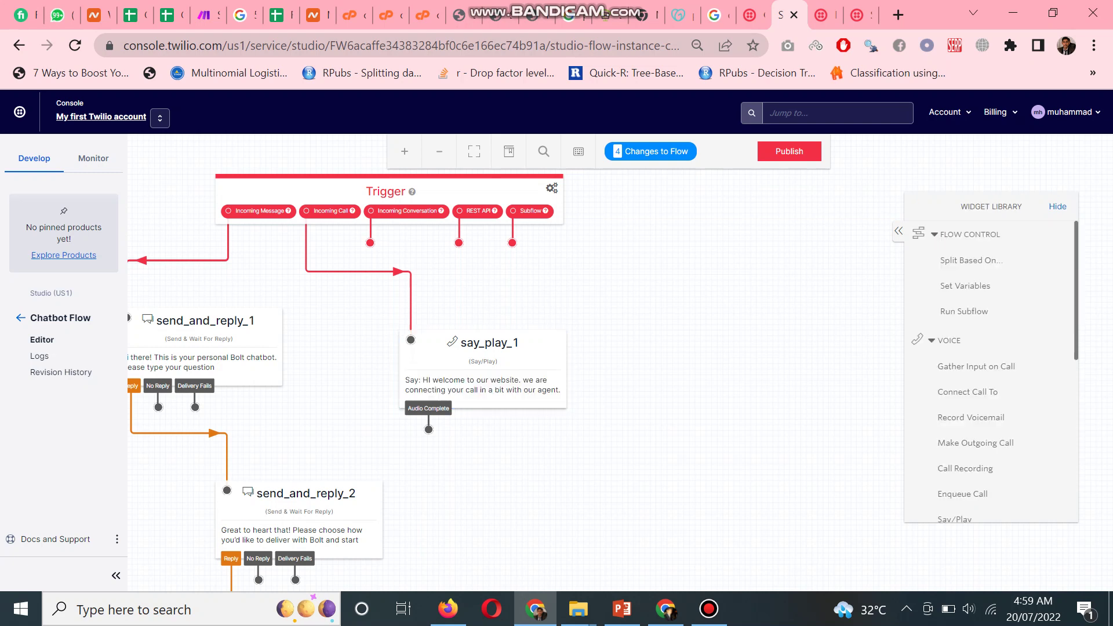
scroll(987, 375, down, 2)
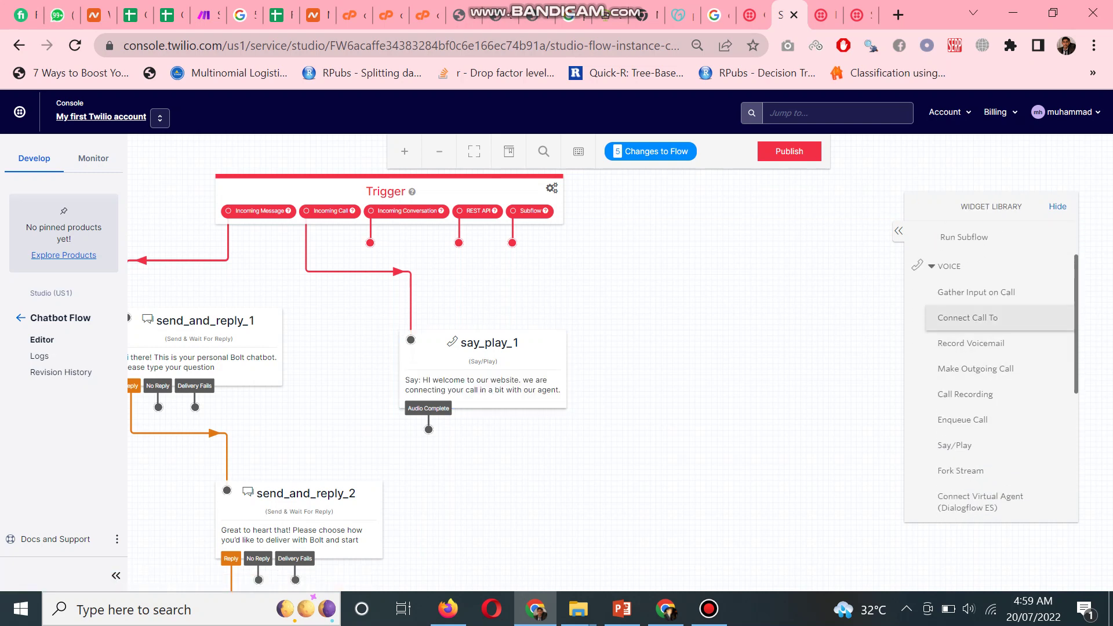
mouse_move(967, 317)
mouse_down()
mouse_move(557, 473)
mouse_move(644, 501)
mouse_up()
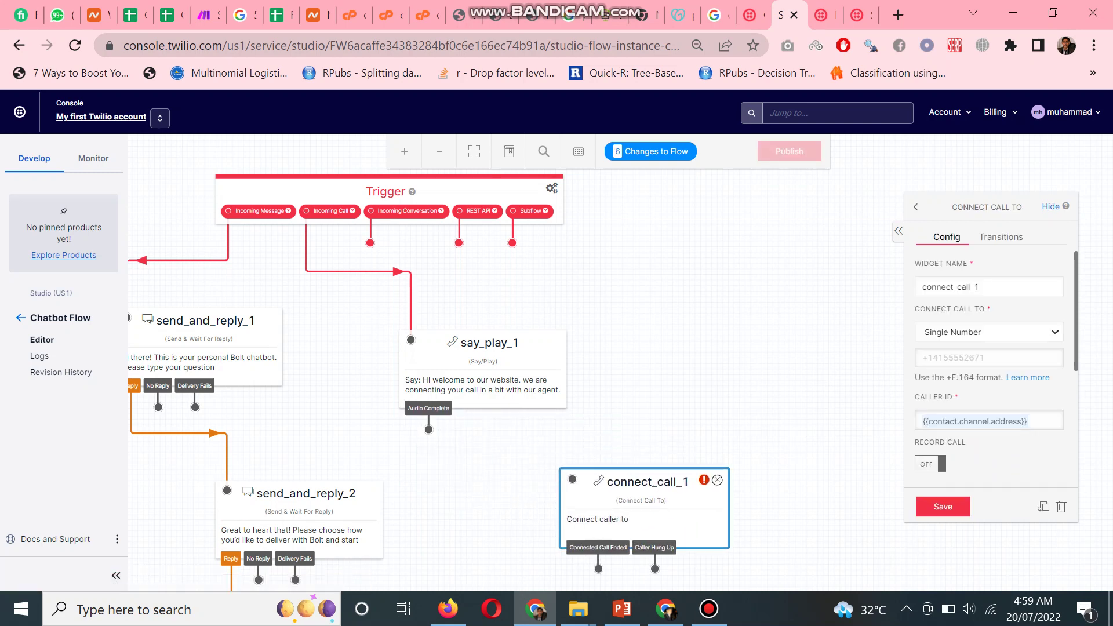
drag(428, 428, 572, 478)
click(988, 357)
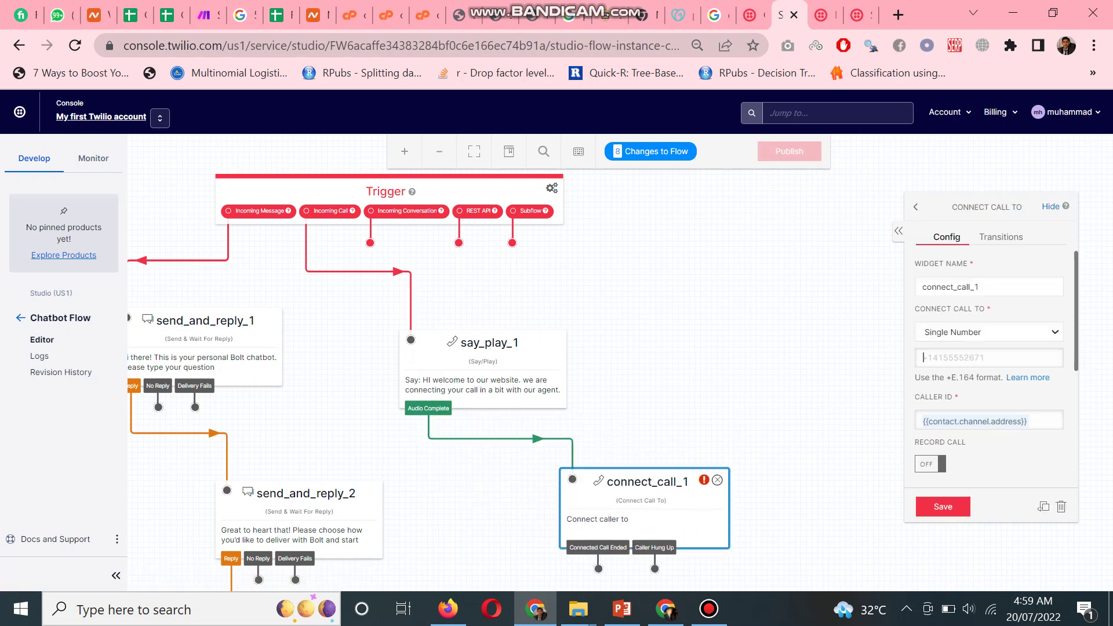
click(666, 609)
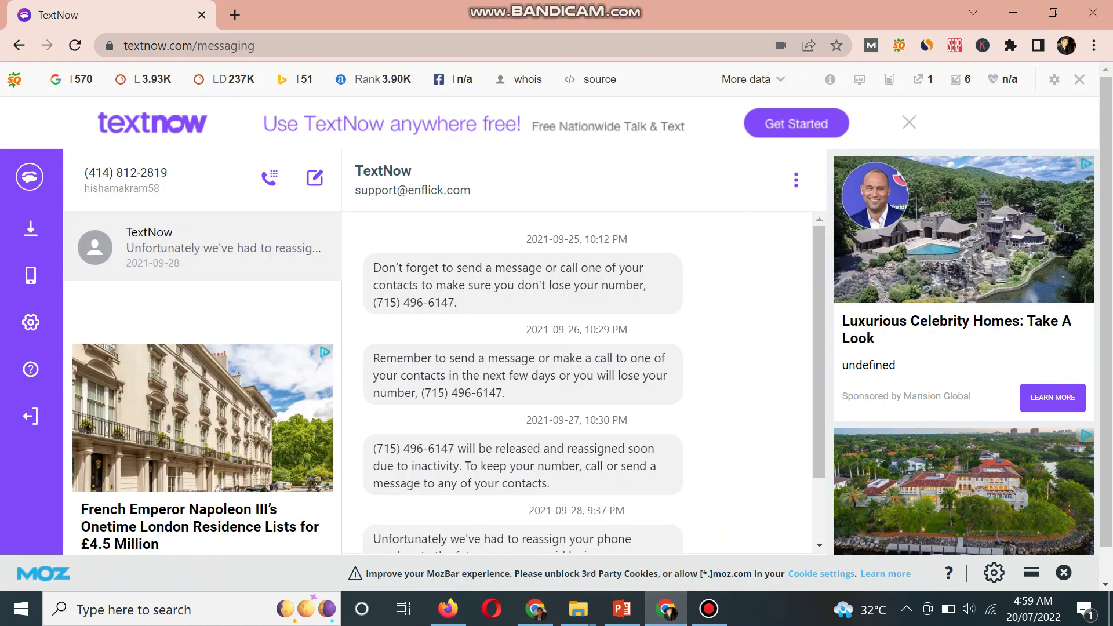
drag(84, 173, 167, 172)
key(ctrl+c)
click(536, 609)
key(ctrl+v)
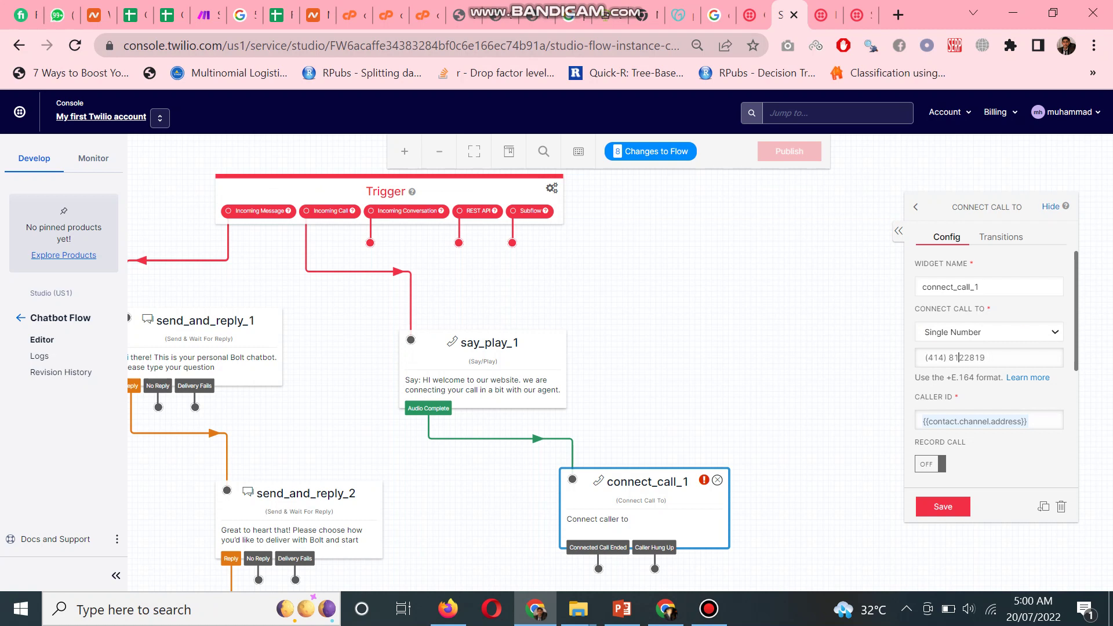
key(BackSpace)
key(BackSpace)
key(BackSpace)
text(+1)
click(943, 506)
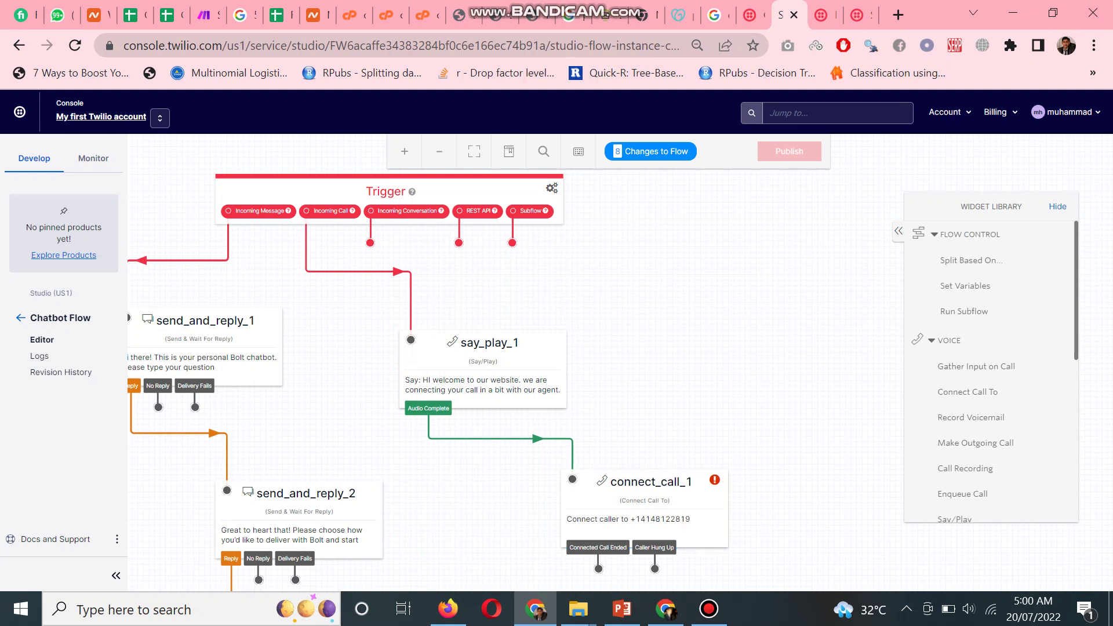
Reopen and close connect_call_1's settings, then publish the flow.
click(650, 500)
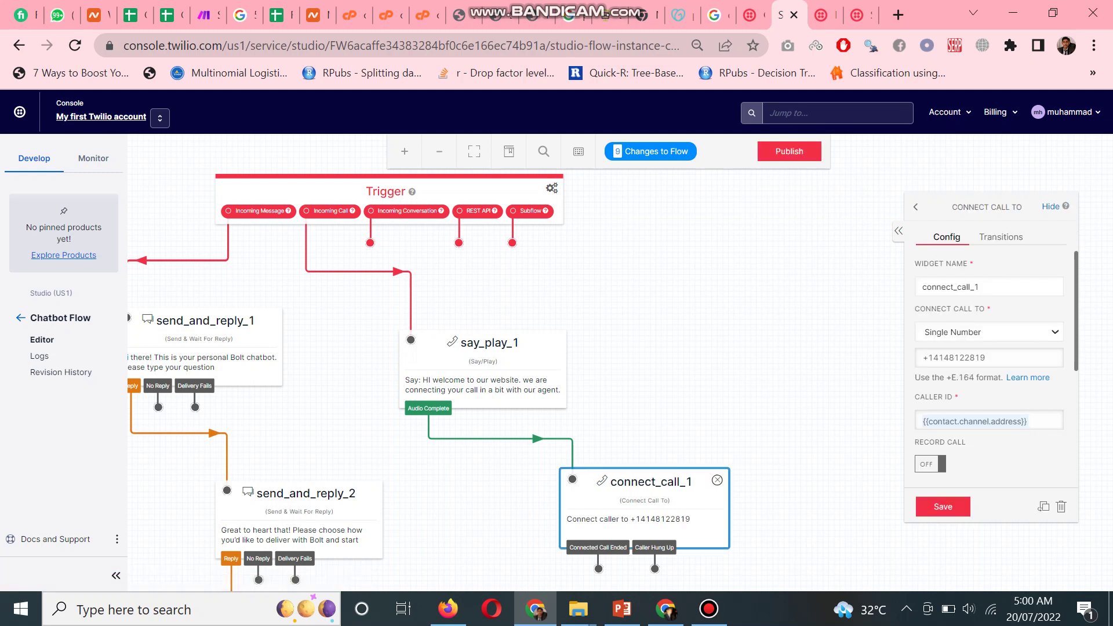
scroll(991, 366, down, 3)
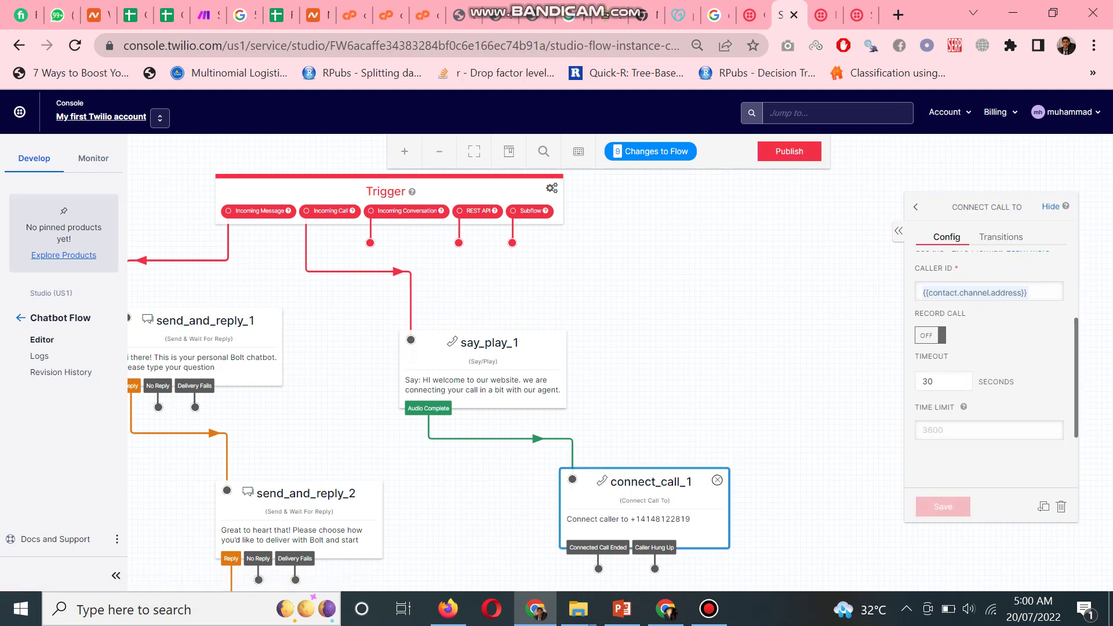
click(942, 506)
click(789, 151)
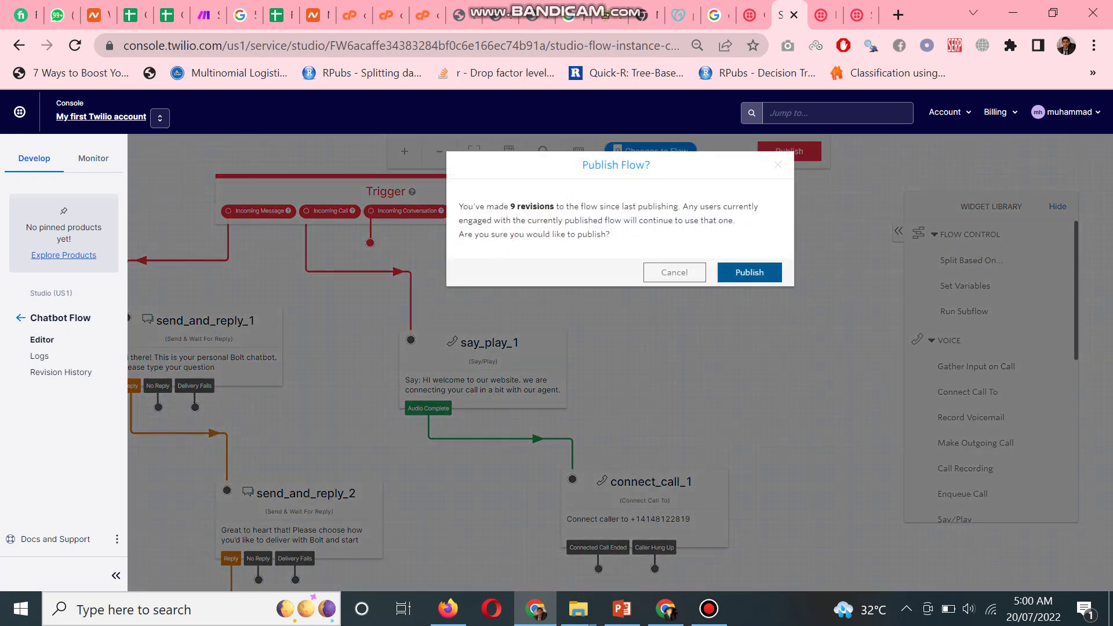
click(749, 272)
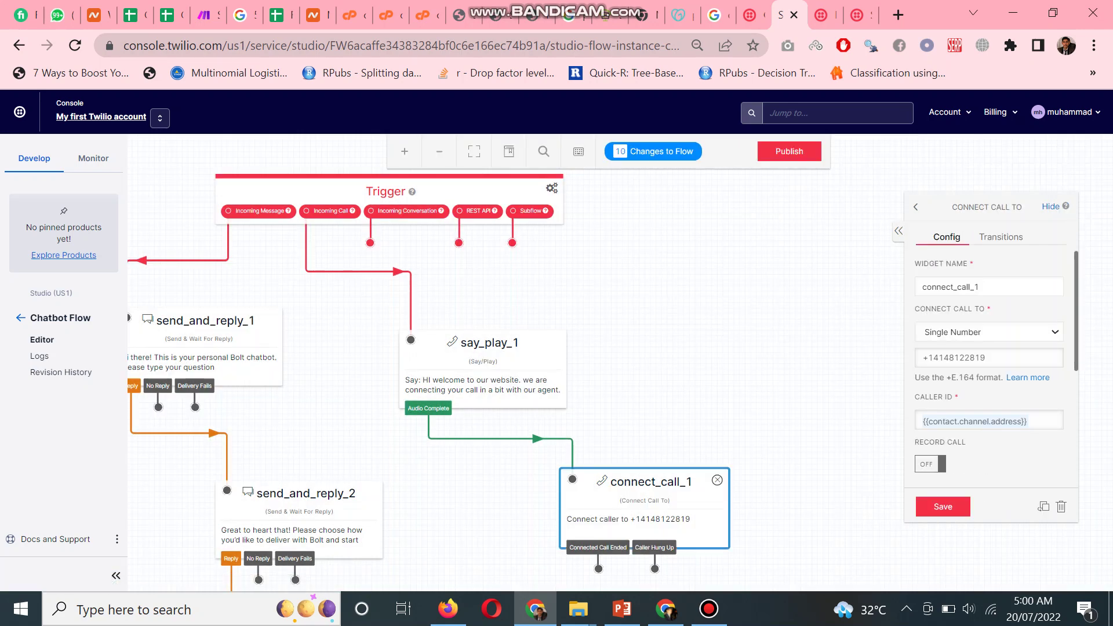
Keep connecting to a single number, save, and publish the latest flow revision.
click(989, 330)
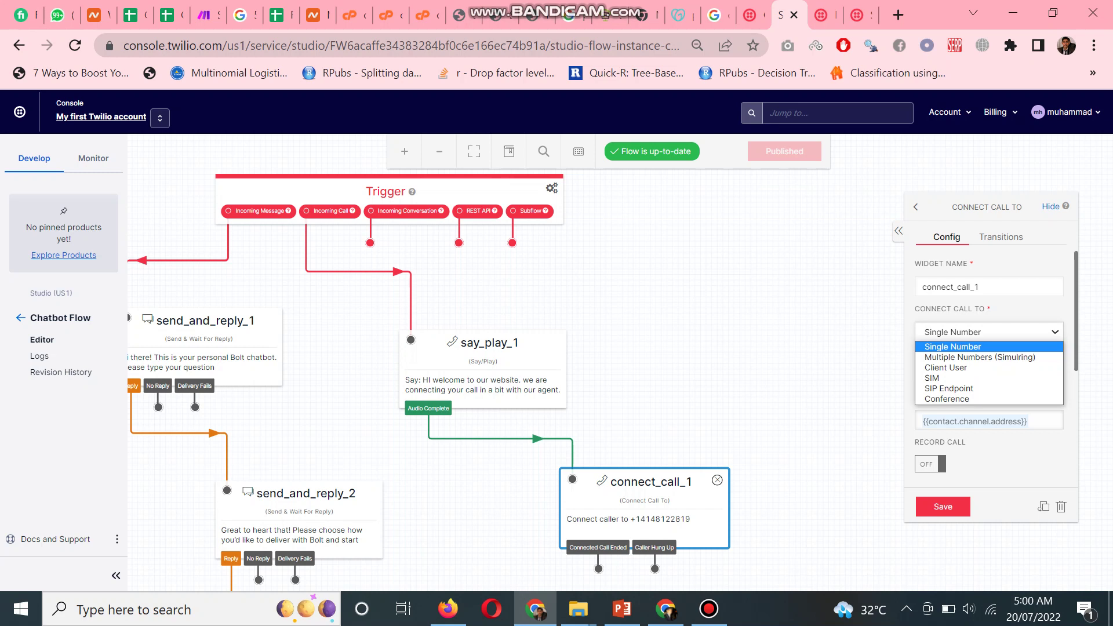
key(Escape)
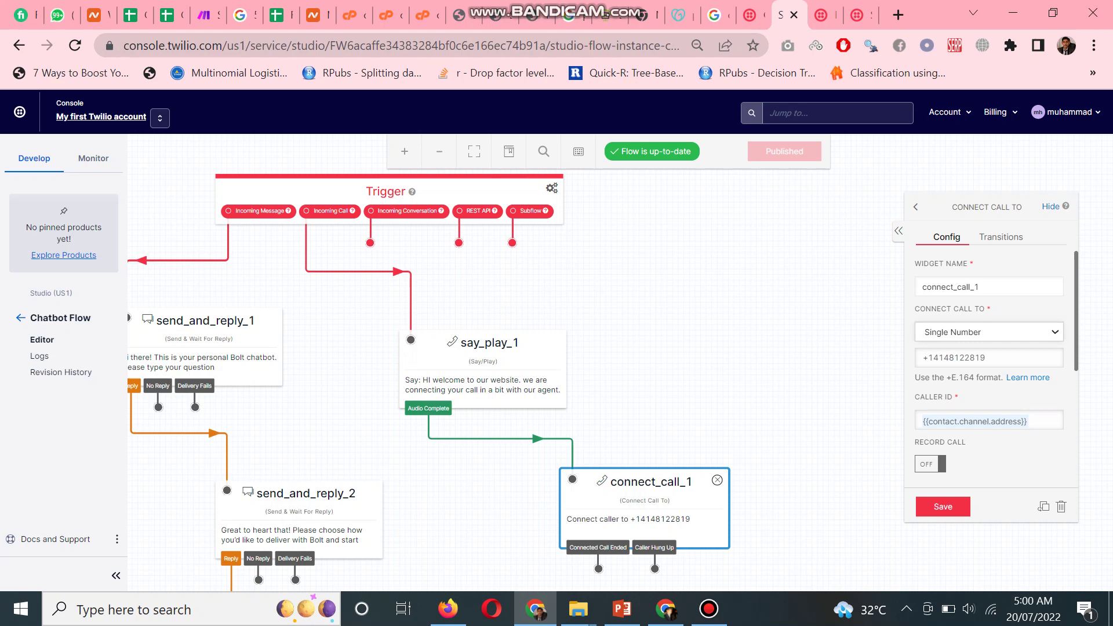
click(943, 506)
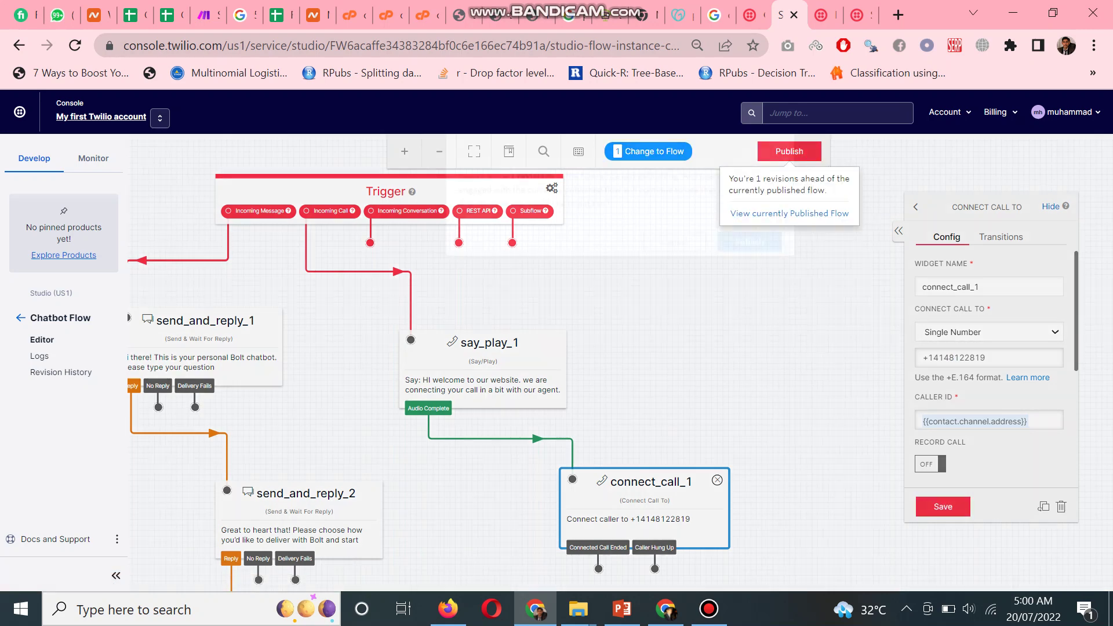
click(788, 150)
click(749, 271)
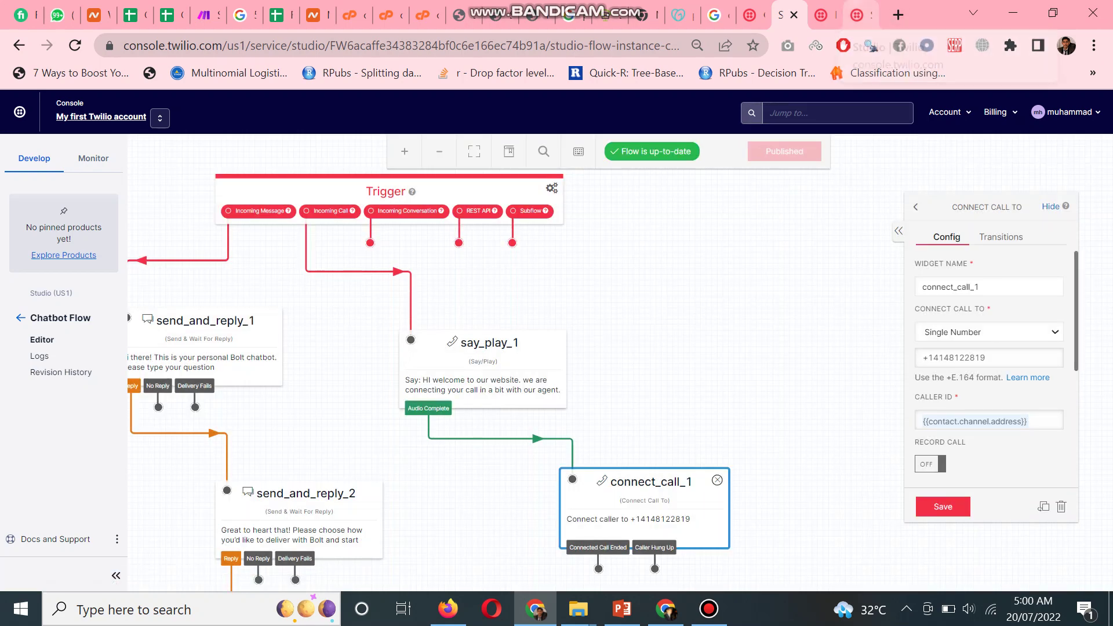
click(826, 14)
click(787, 14)
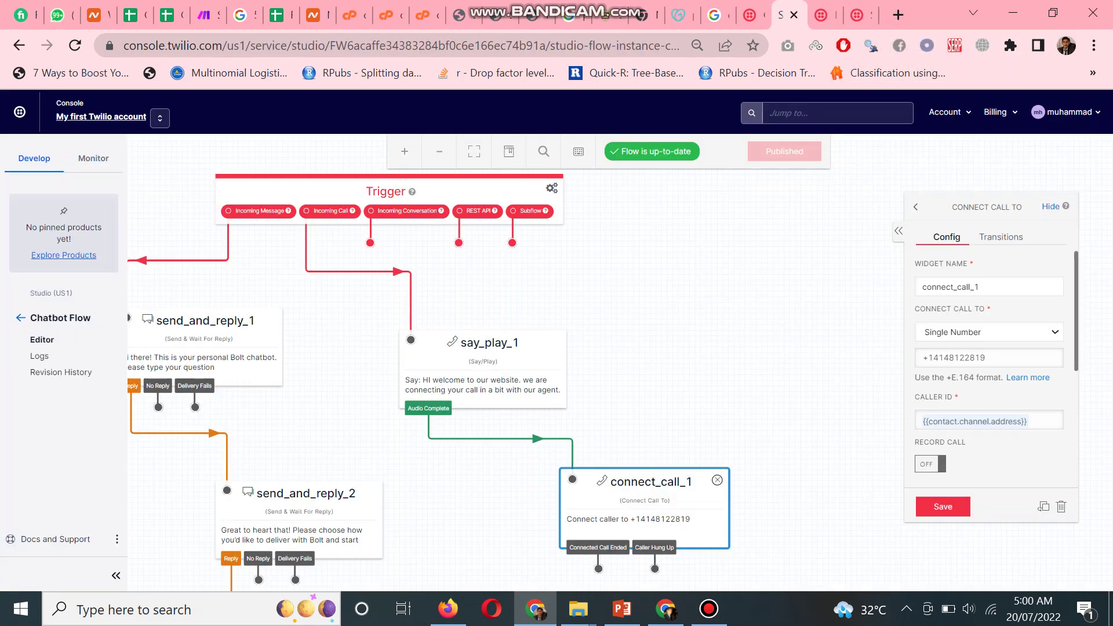
Open Phone Numbers > Active numbers in a new tab alongside the Studio flow tab.
click(749, 14)
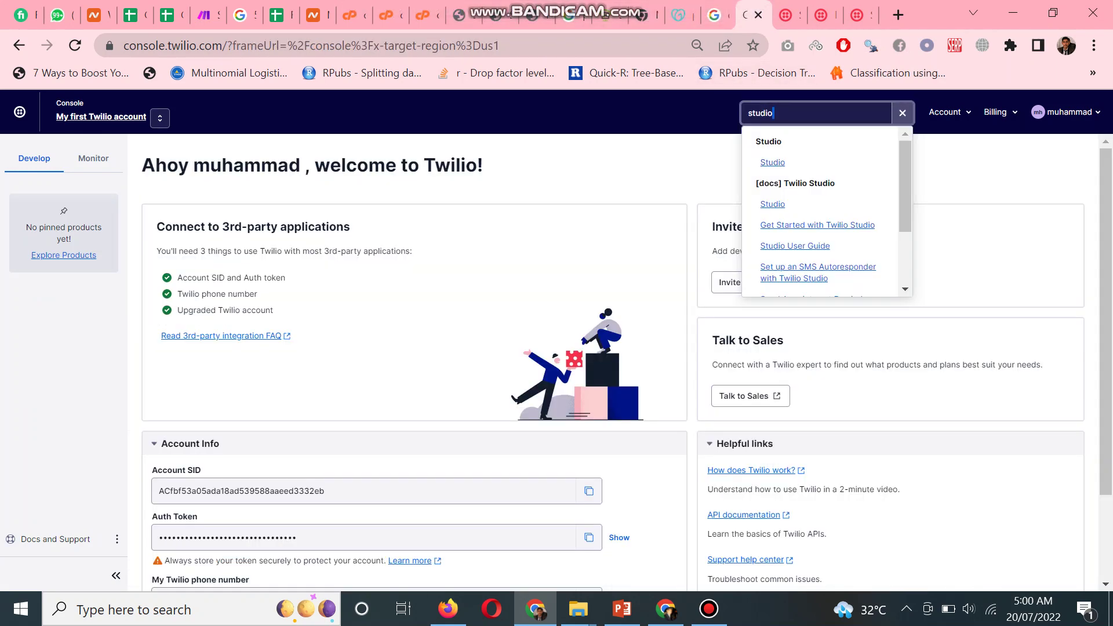
text(phone)
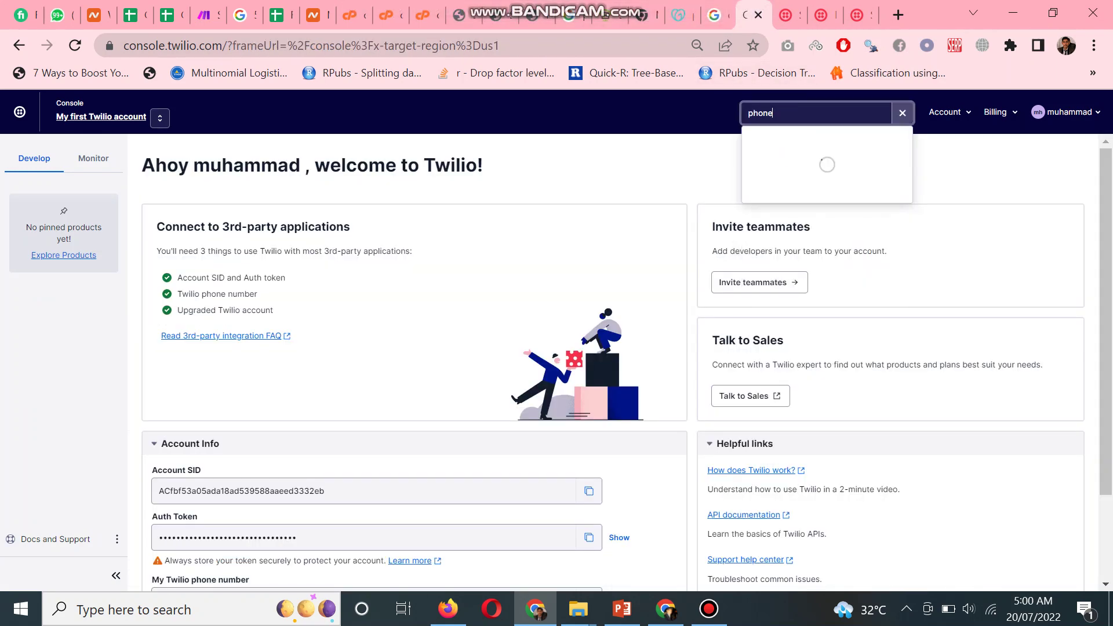
text( number)
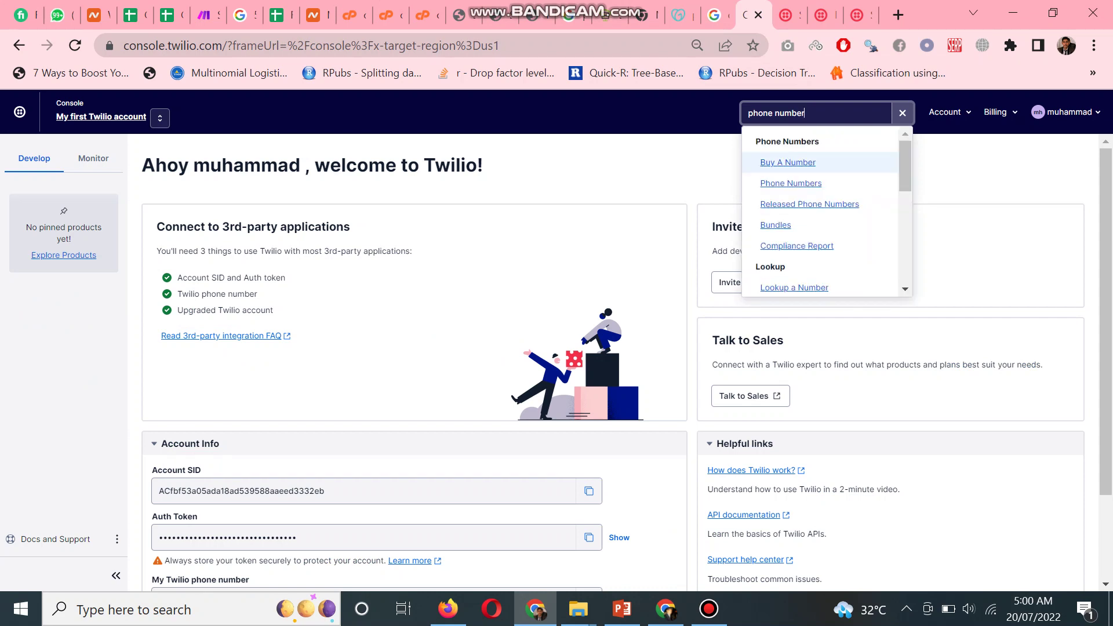
middle_click(791, 183)
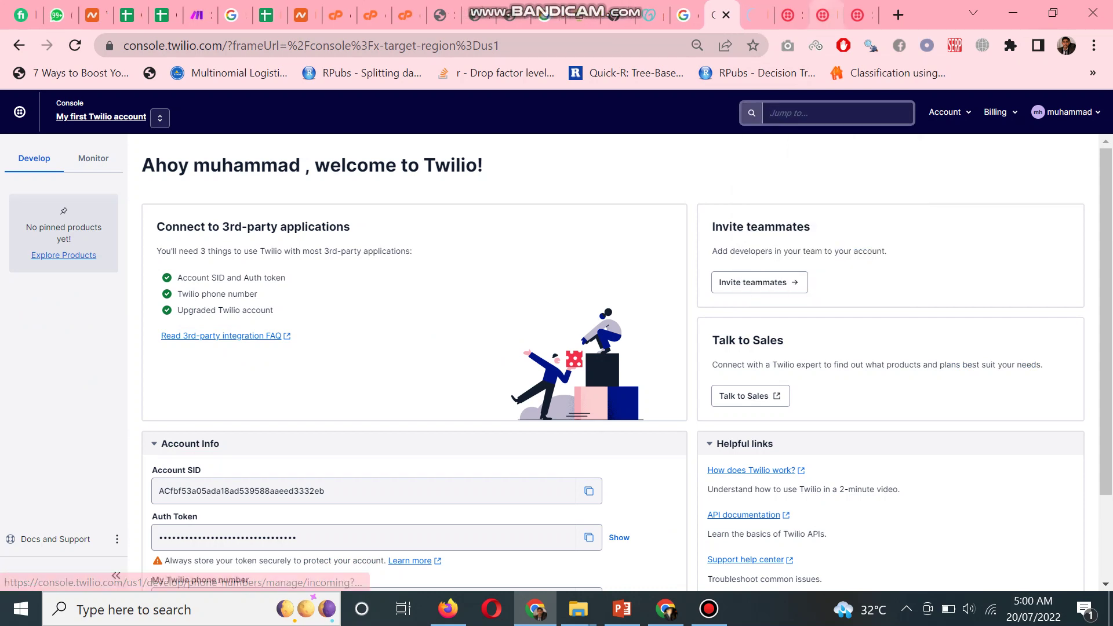
click(783, 15)
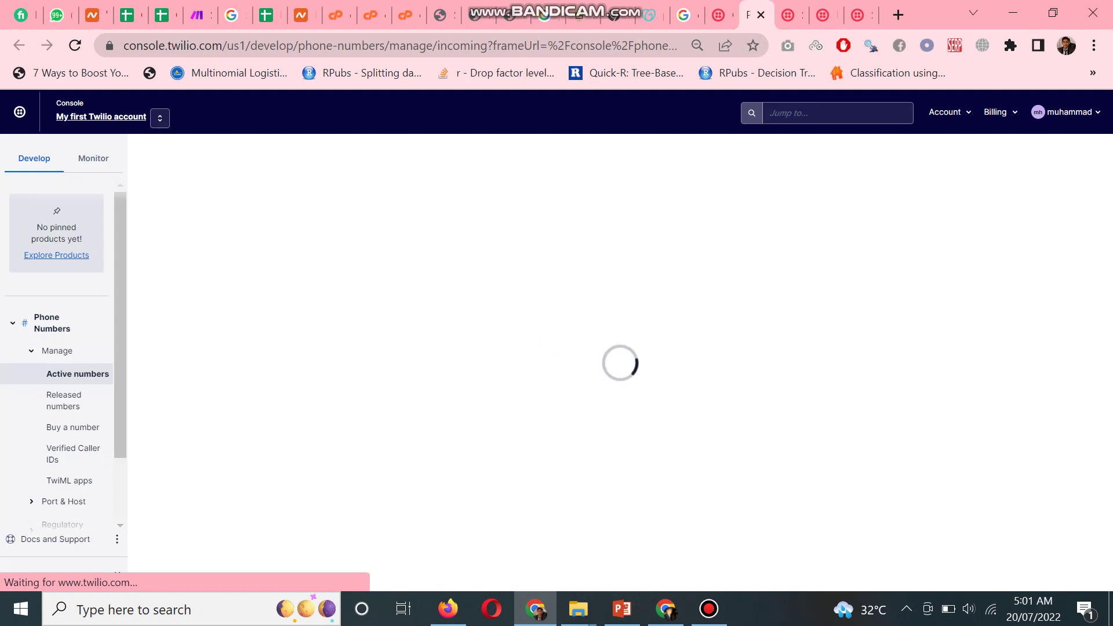
key(ctrl+Tab)
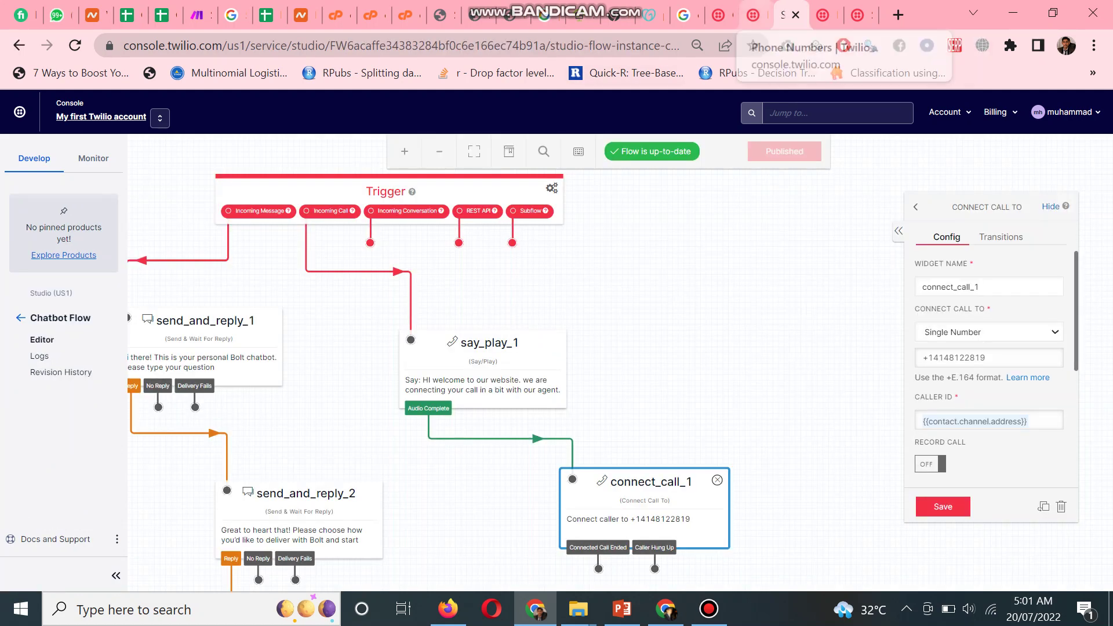
click(750, 14)
click(787, 15)
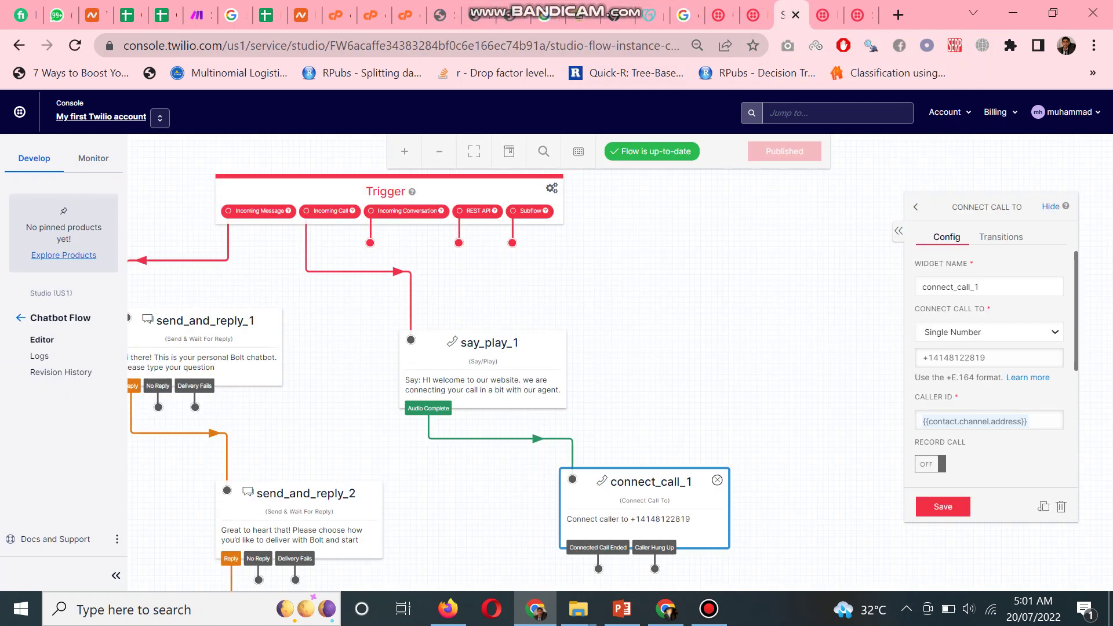
click(753, 15)
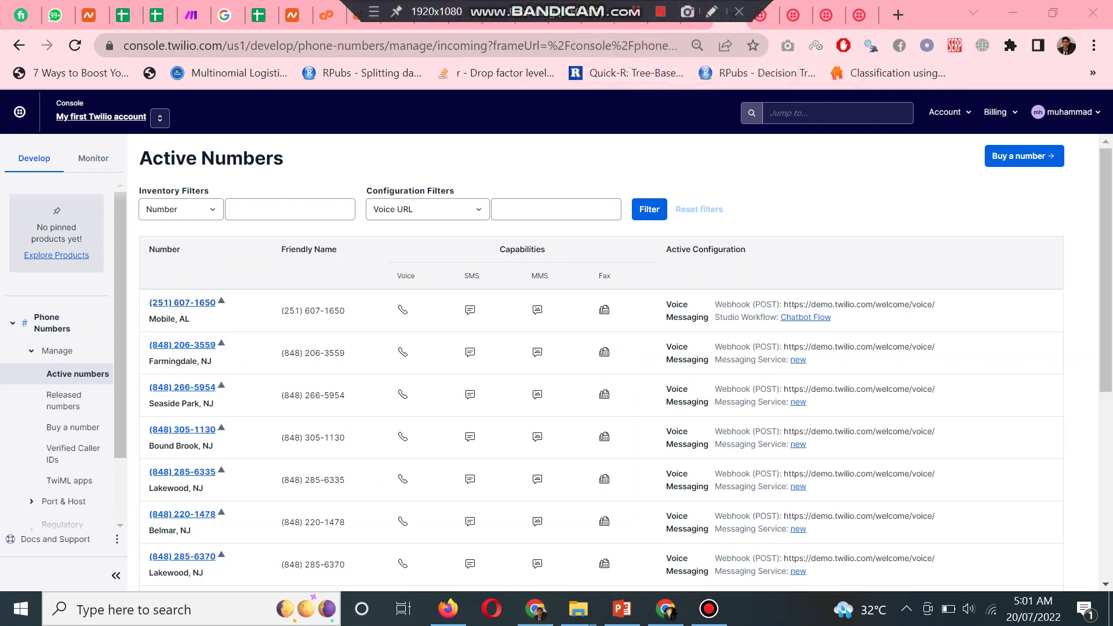
click(708, 608)
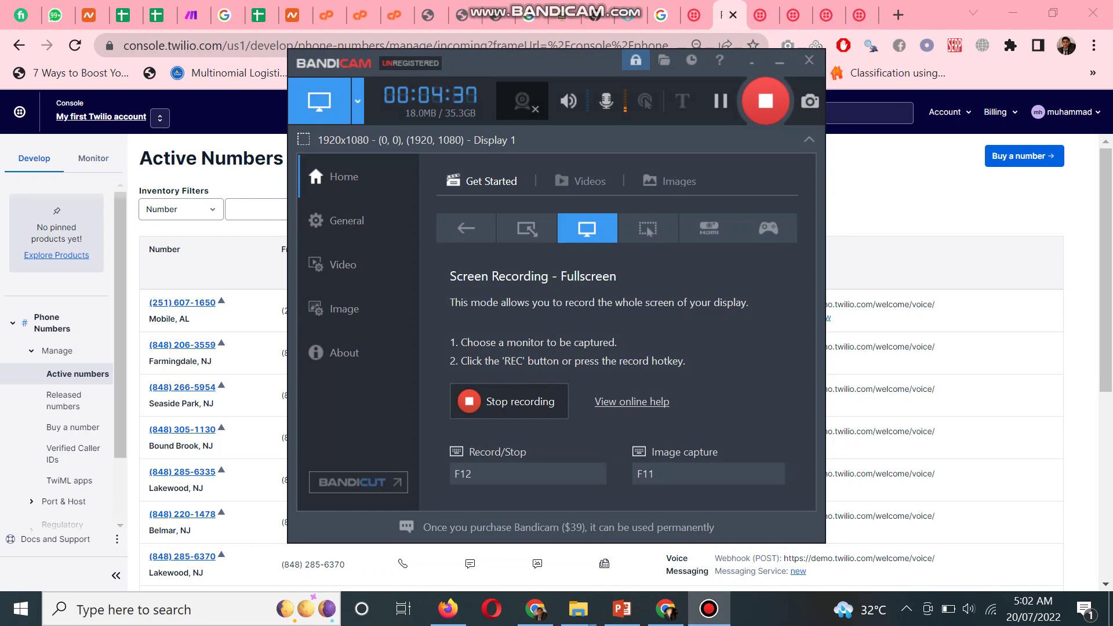
click(708, 609)
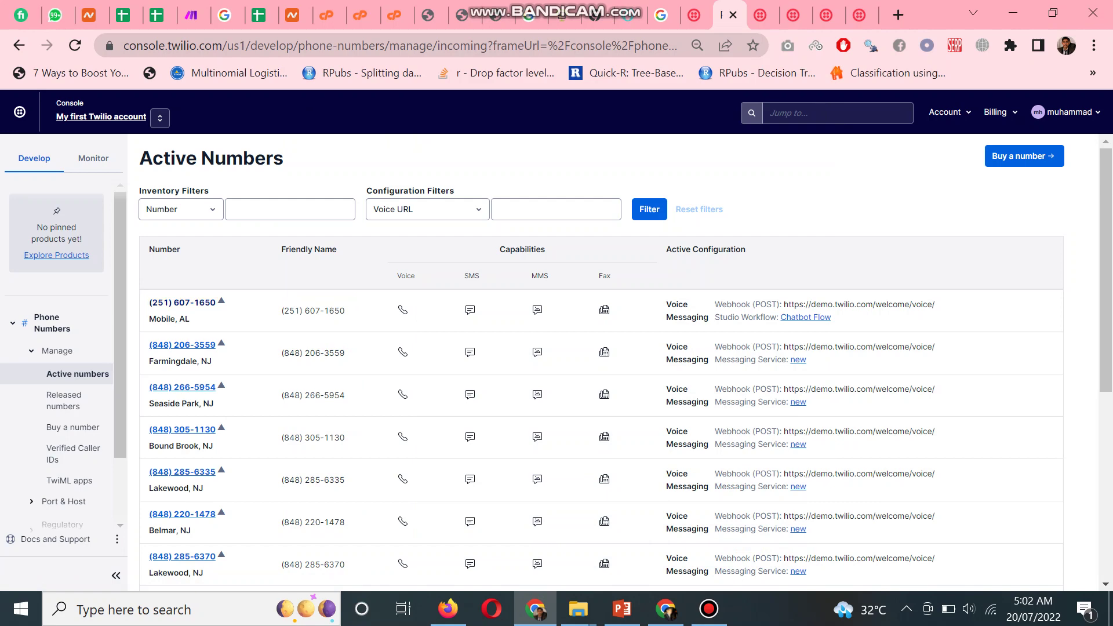
click(182, 302)
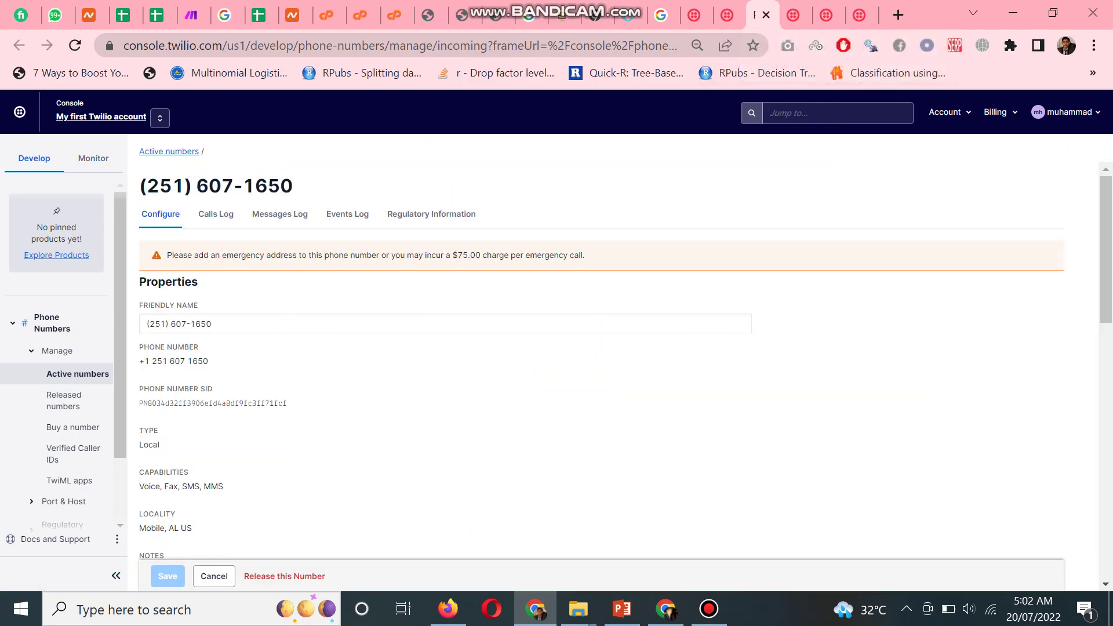
scroll(556, 392, down, 5)
scroll(556, 392, down, 2)
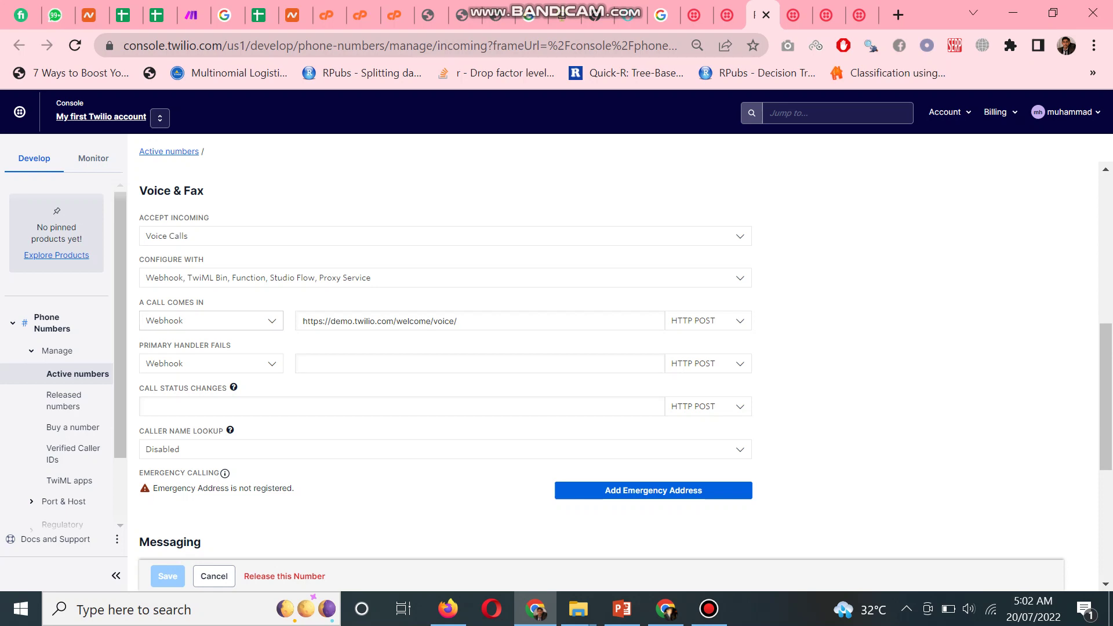
click(210, 320)
click(210, 397)
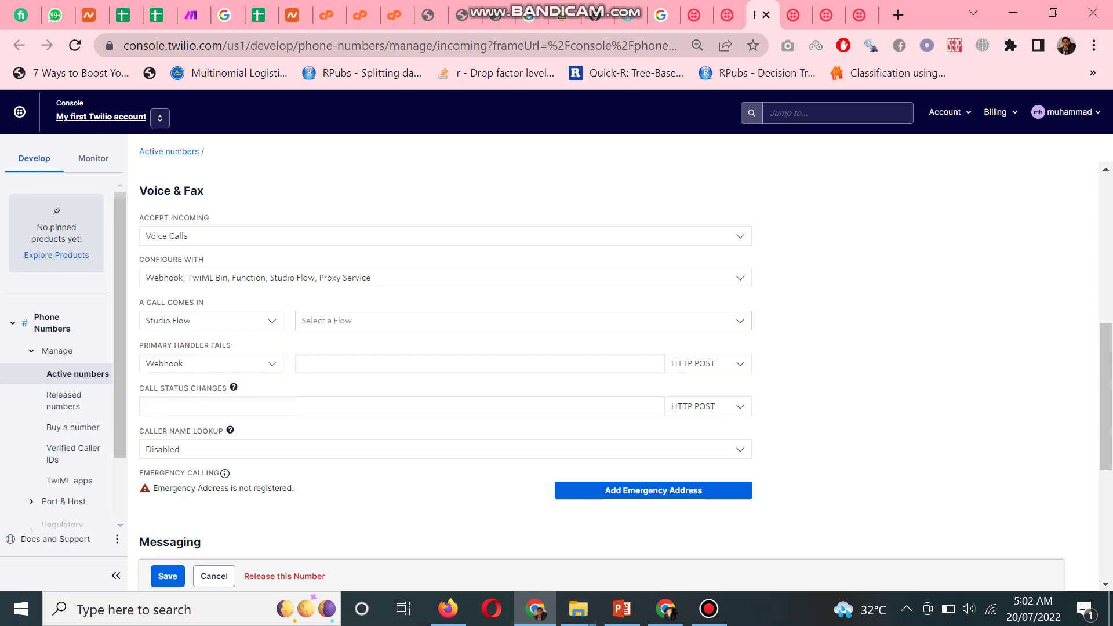
click(521, 321)
click(521, 344)
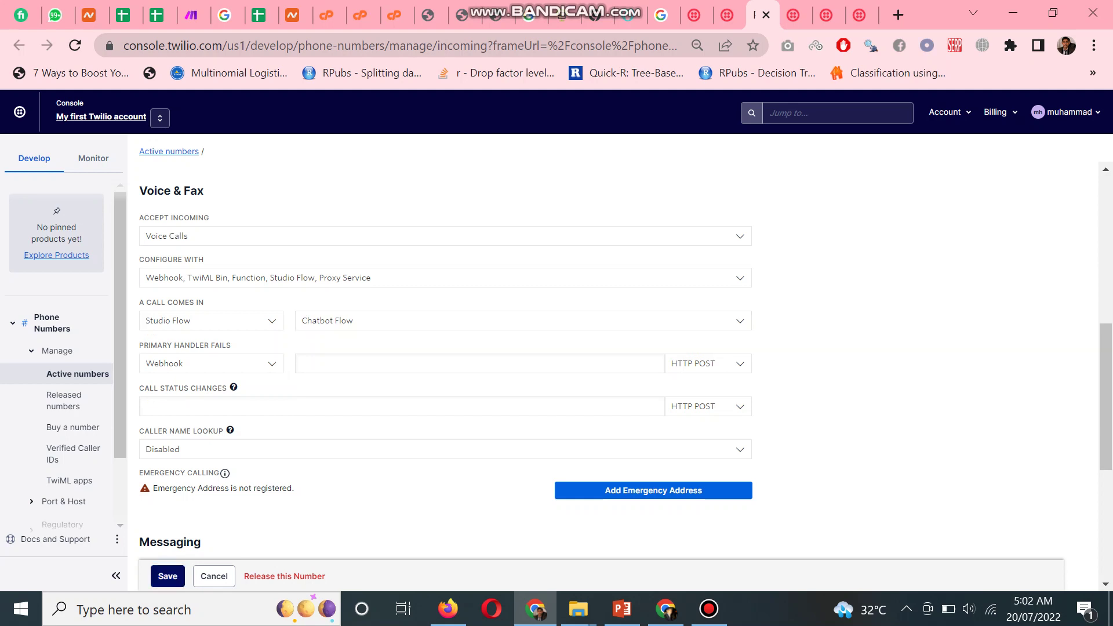
click(168, 576)
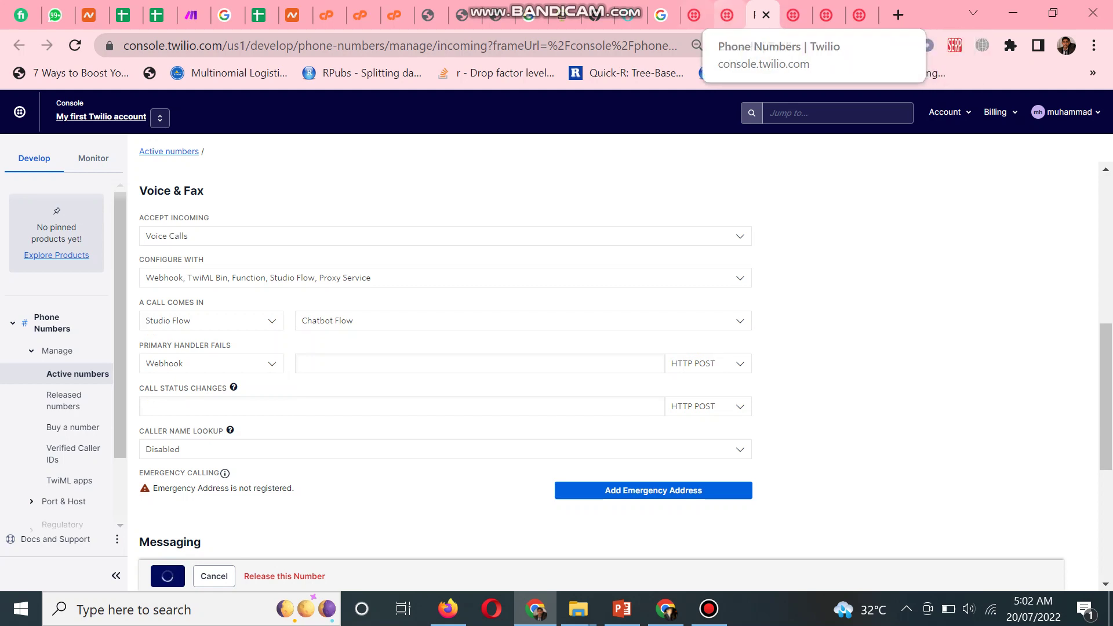
click(793, 15)
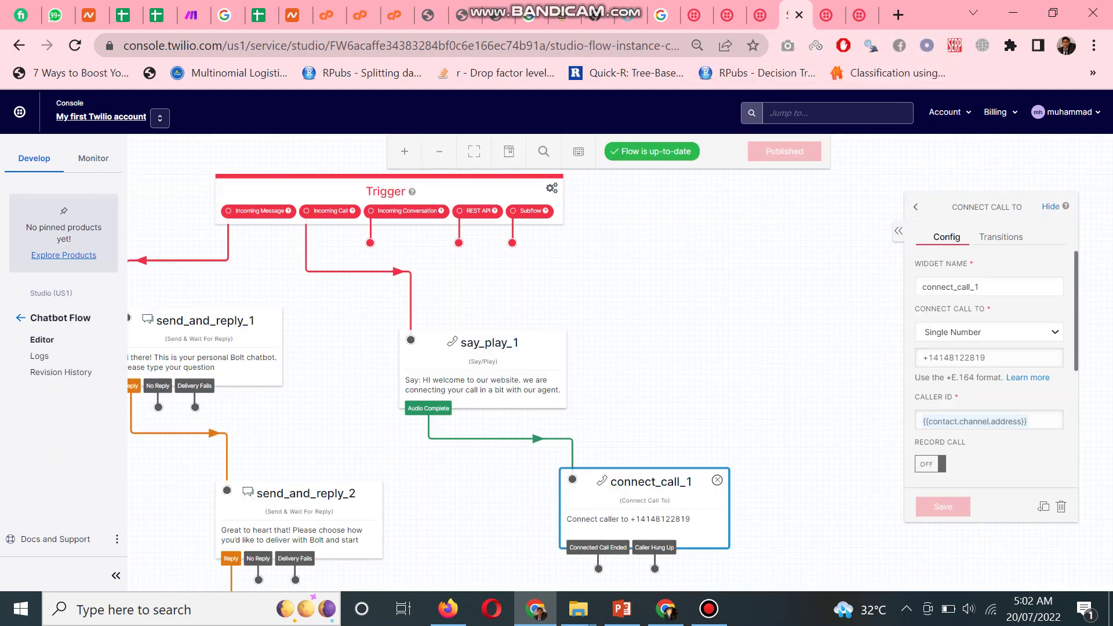
click(785, 150)
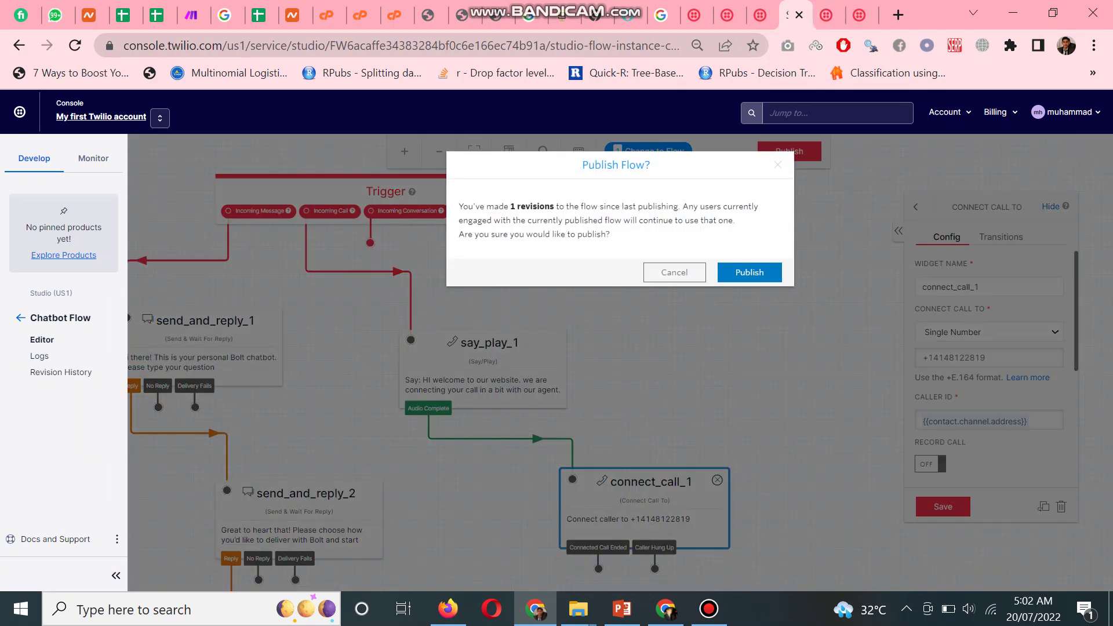
click(749, 273)
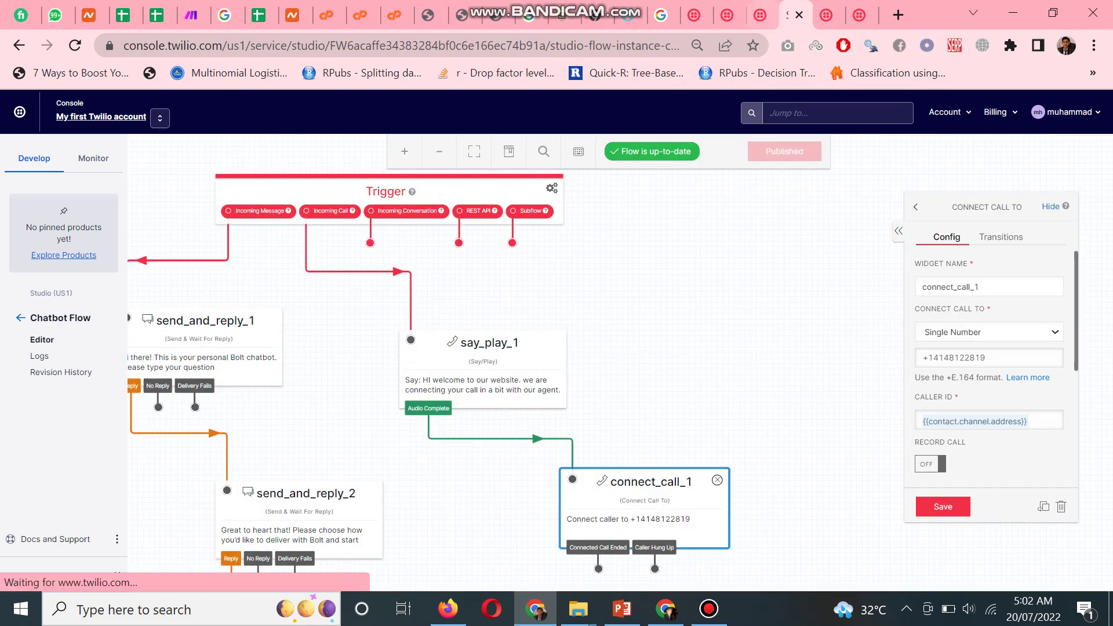
click(762, 15)
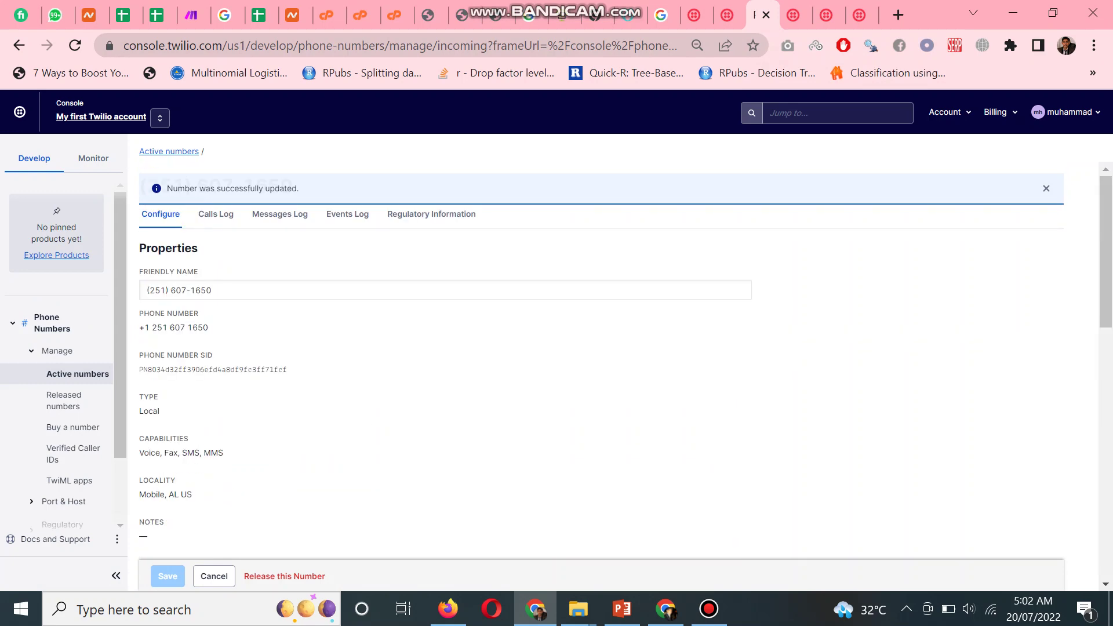
triple_click(177, 326)
key(ctrl+c)
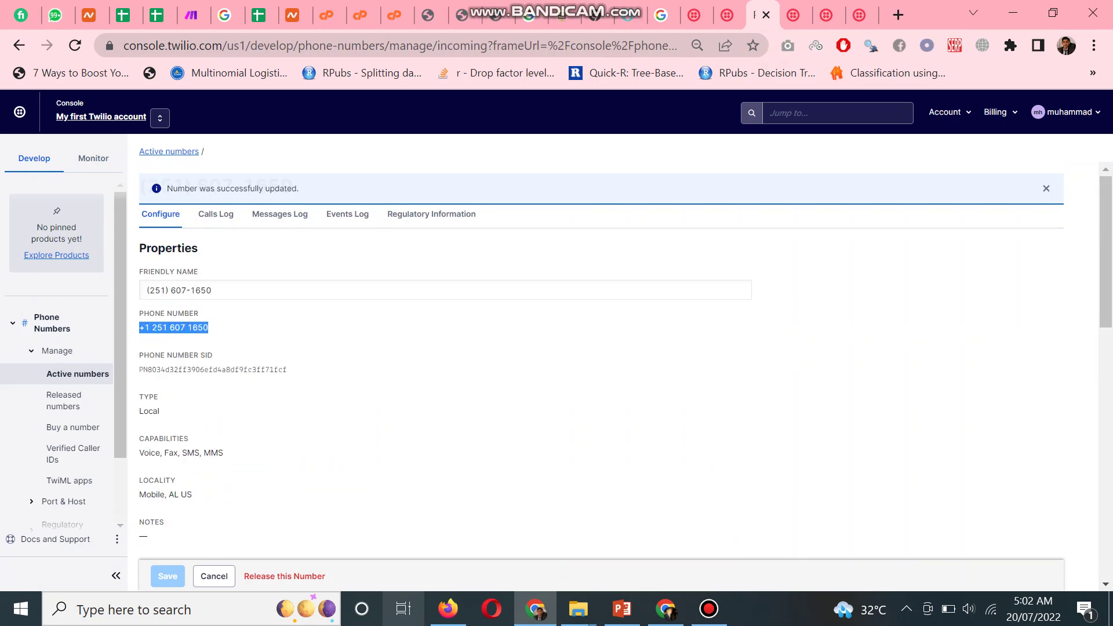
click(448, 609)
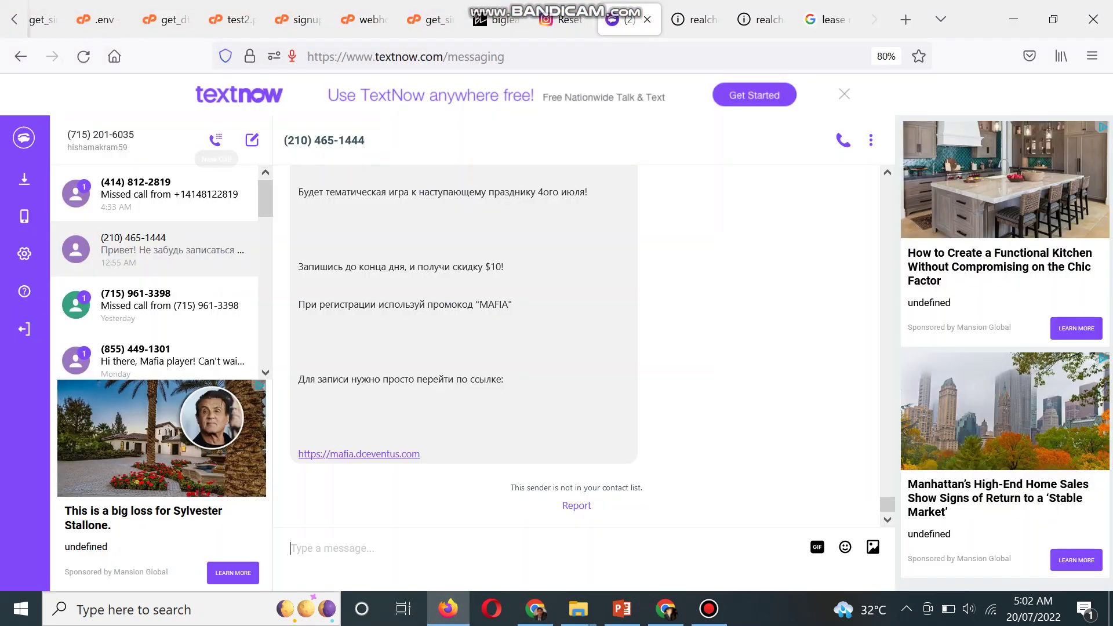
click(216, 140)
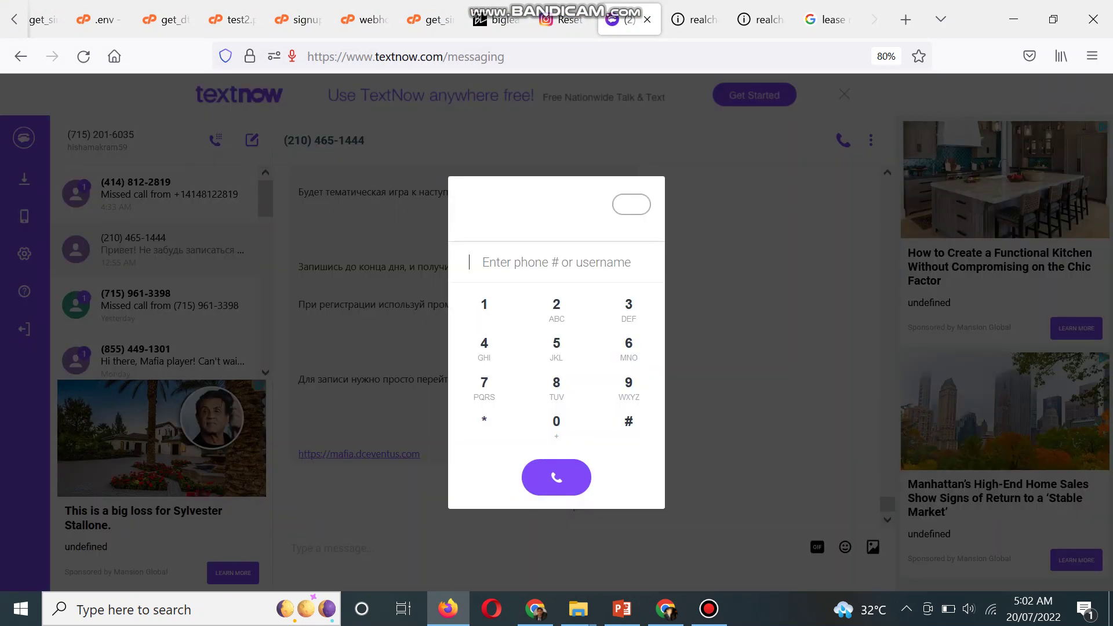
key(ctrl+v)
click(557, 477)
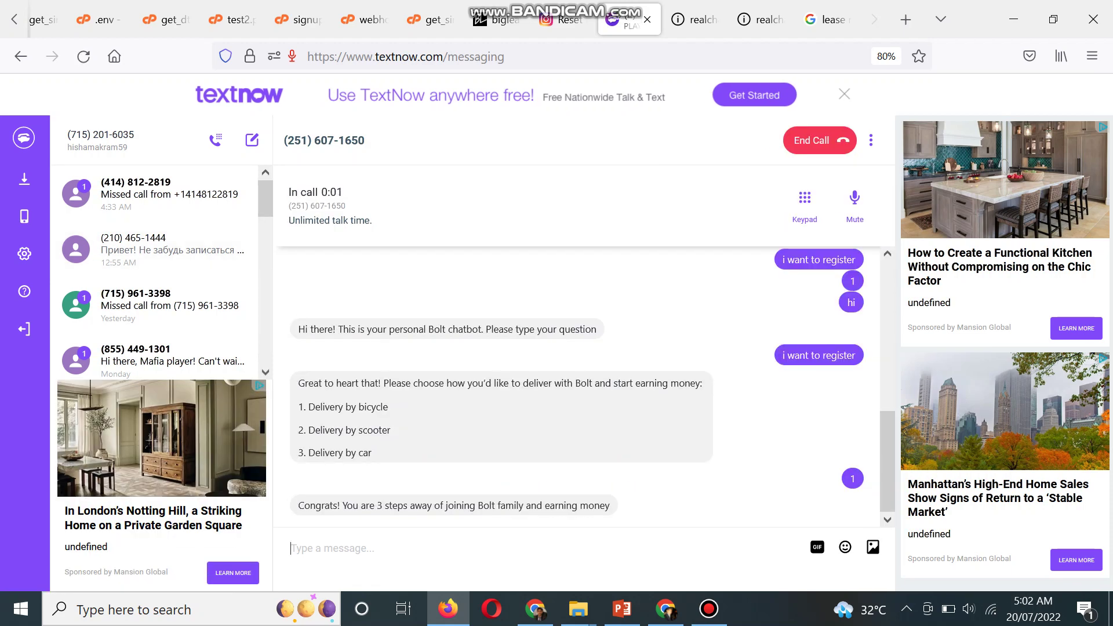
key(XF86AudioRaiseVolume)
key(XF86AudioRaiseVolume)
key(XF86AudioRaiseVolume)
key(XF86AudioRaiseVolume)
key(XF86AudioRaiseVolume)
key(XF86AudioRaiseVolume)
key(XF86AudioRaiseVolume)
key(XF86AudioRaiseVolume)
click(667, 609)
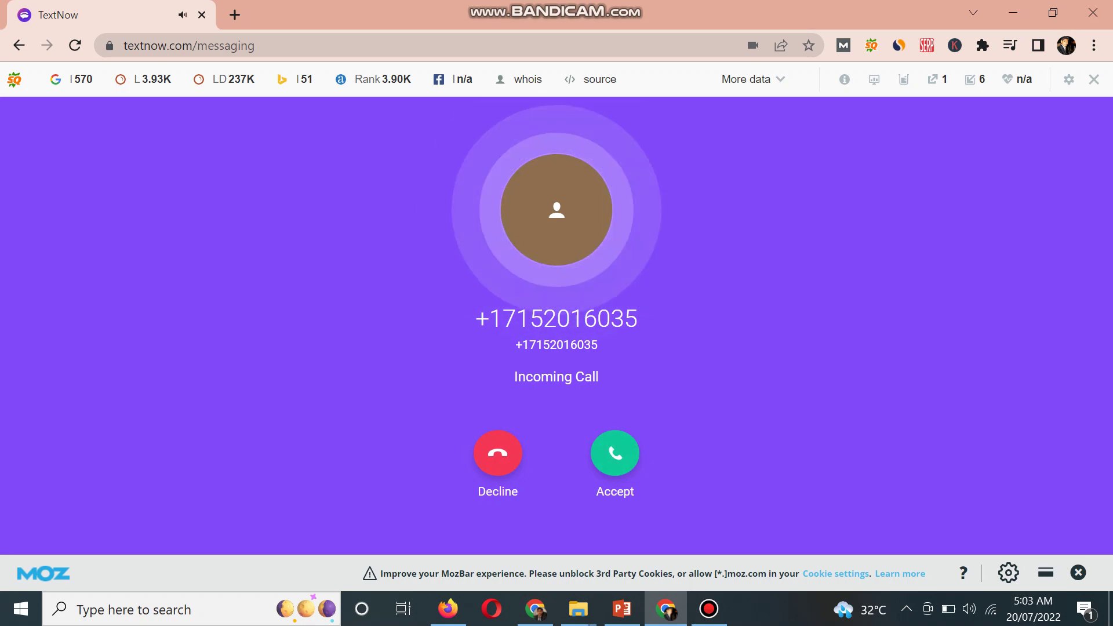
click(498, 452)
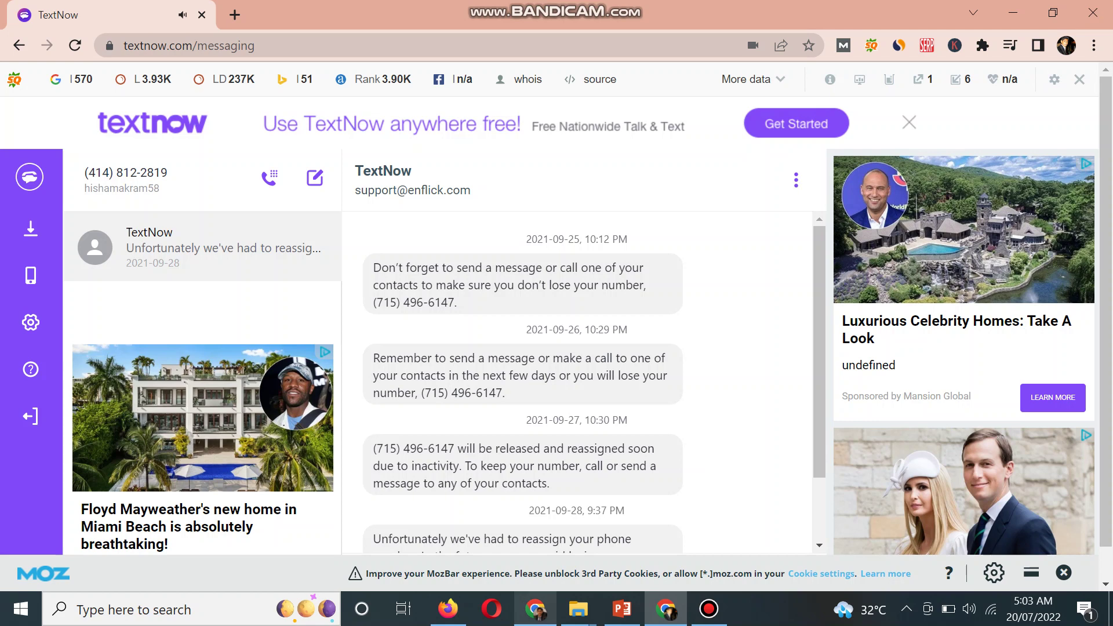
click(535, 521)
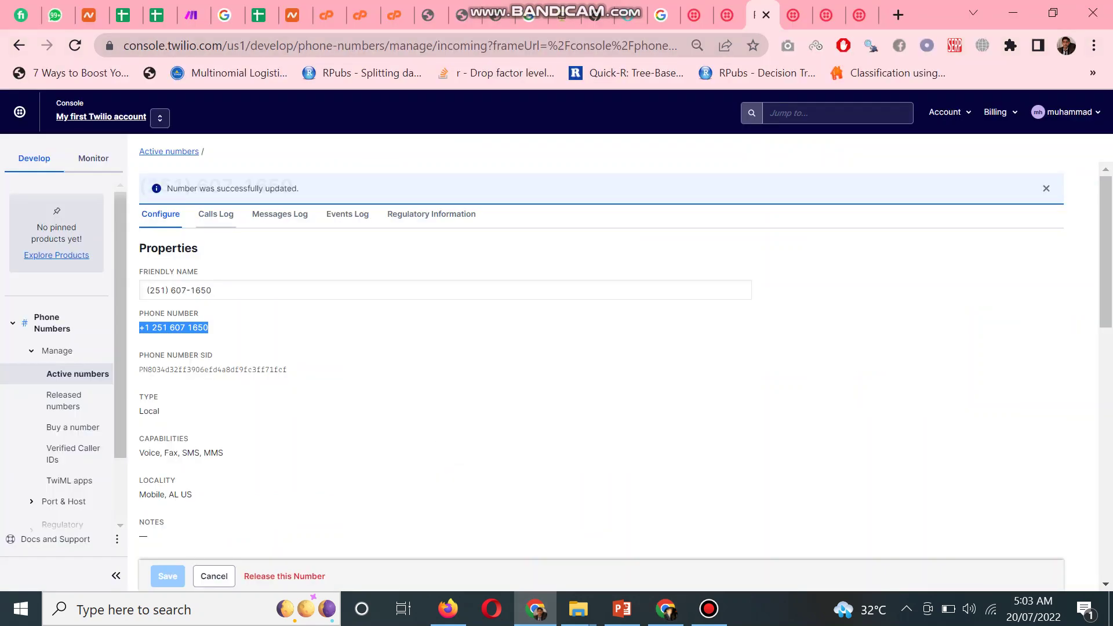
click(448, 609)
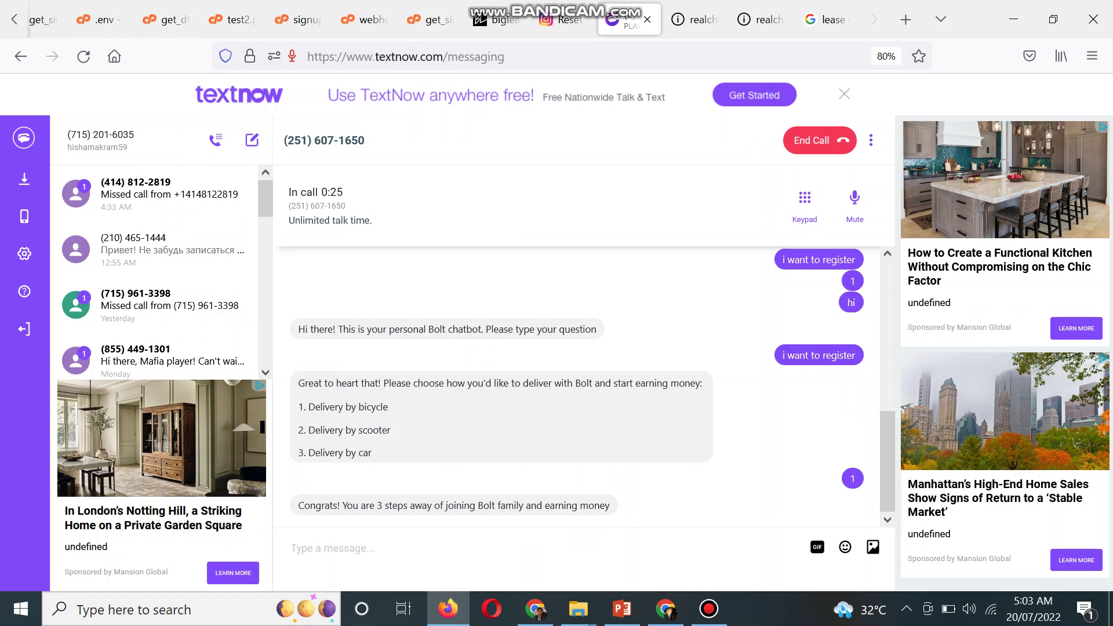
click(813, 140)
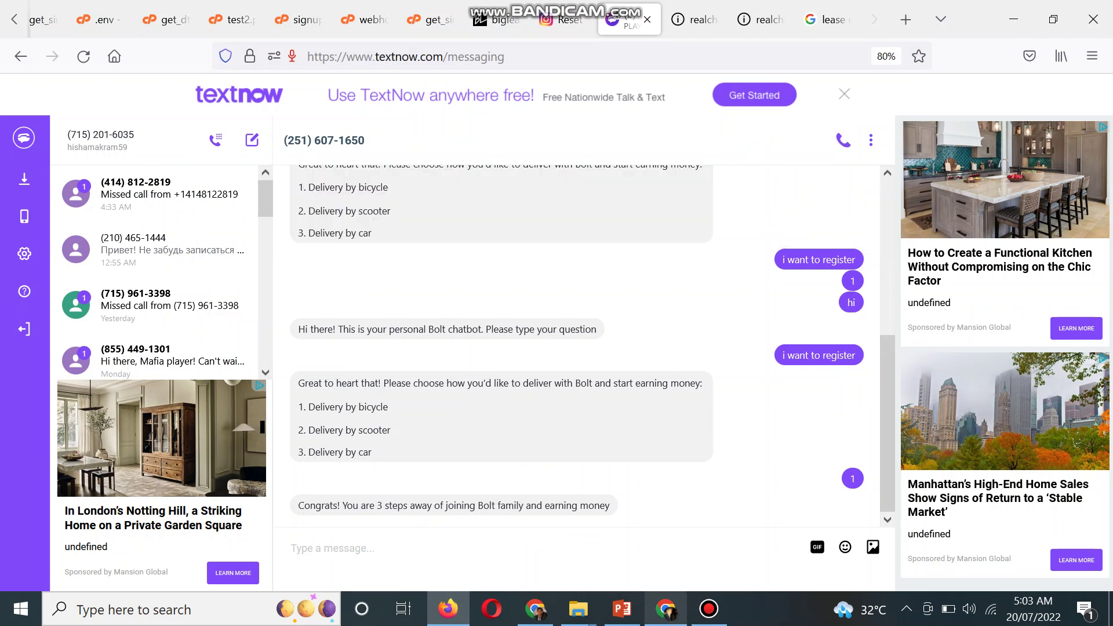
click(536, 608)
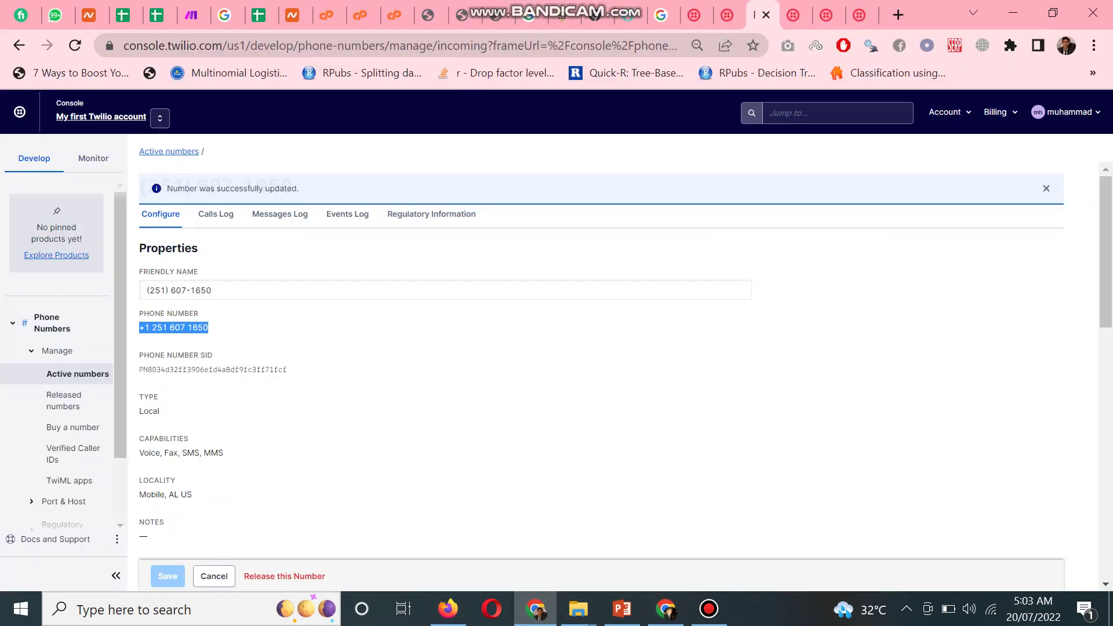
click(216, 212)
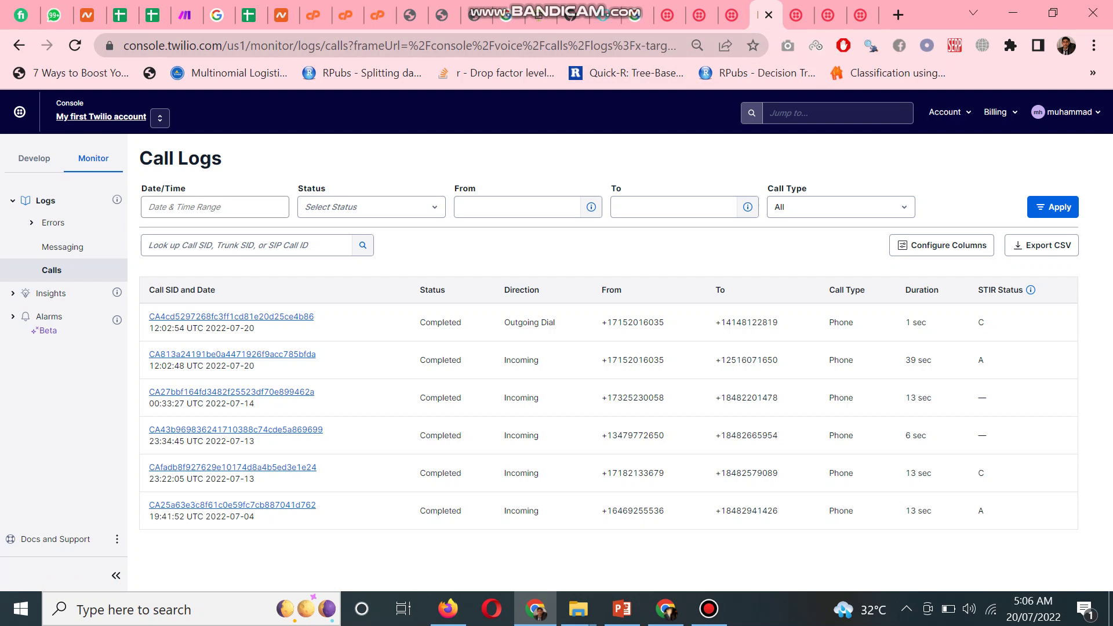
drag(606, 360, 612, 360)
double_click(748, 360)
double_click(748, 321)
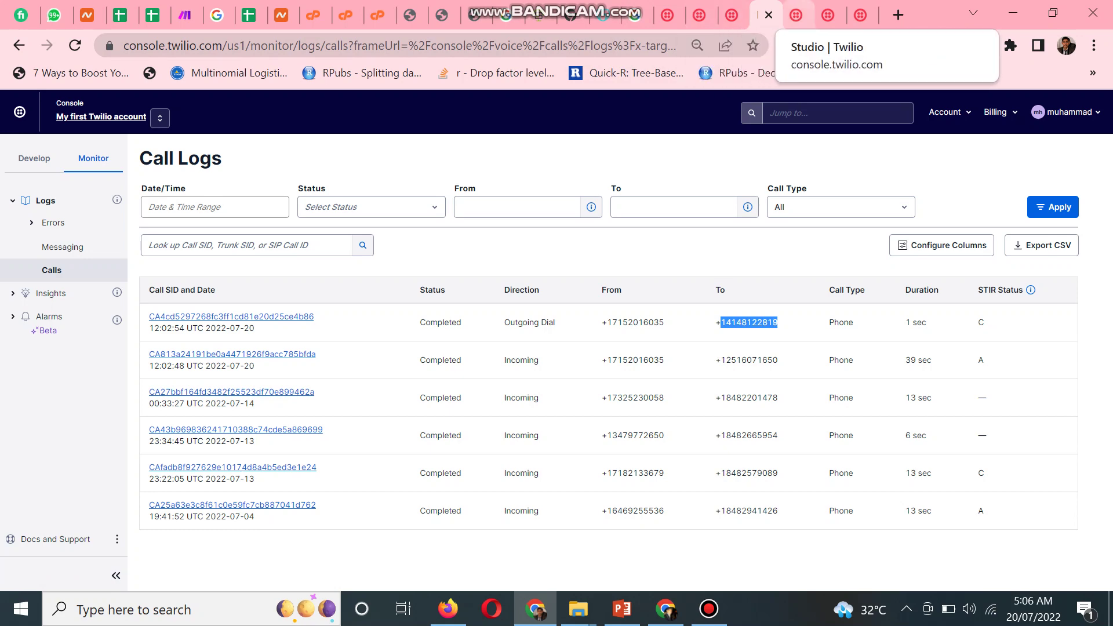
click(795, 16)
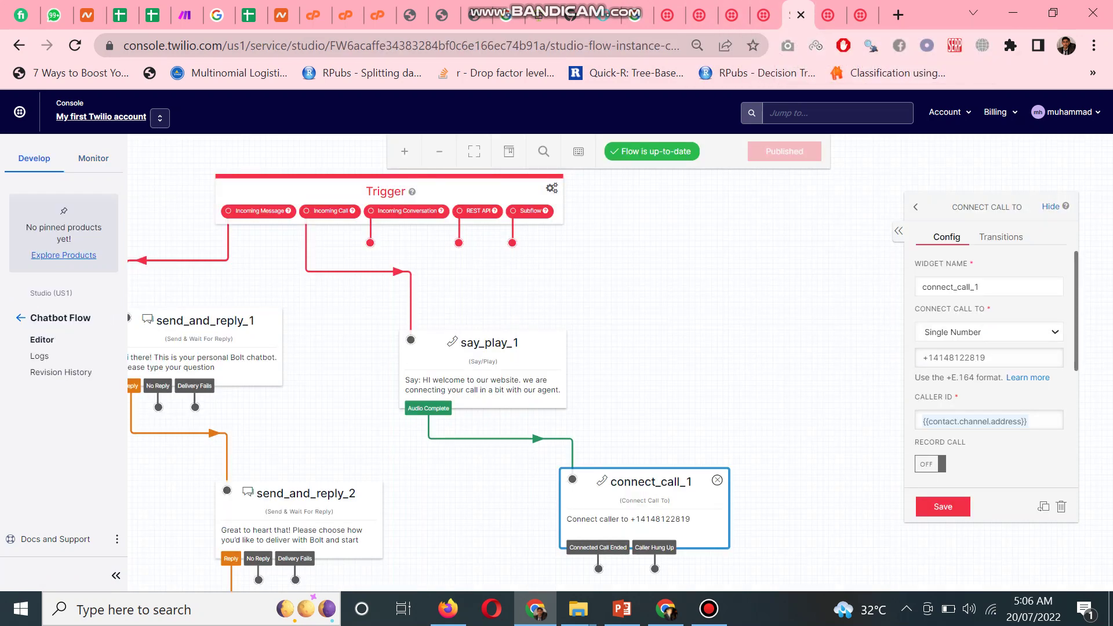